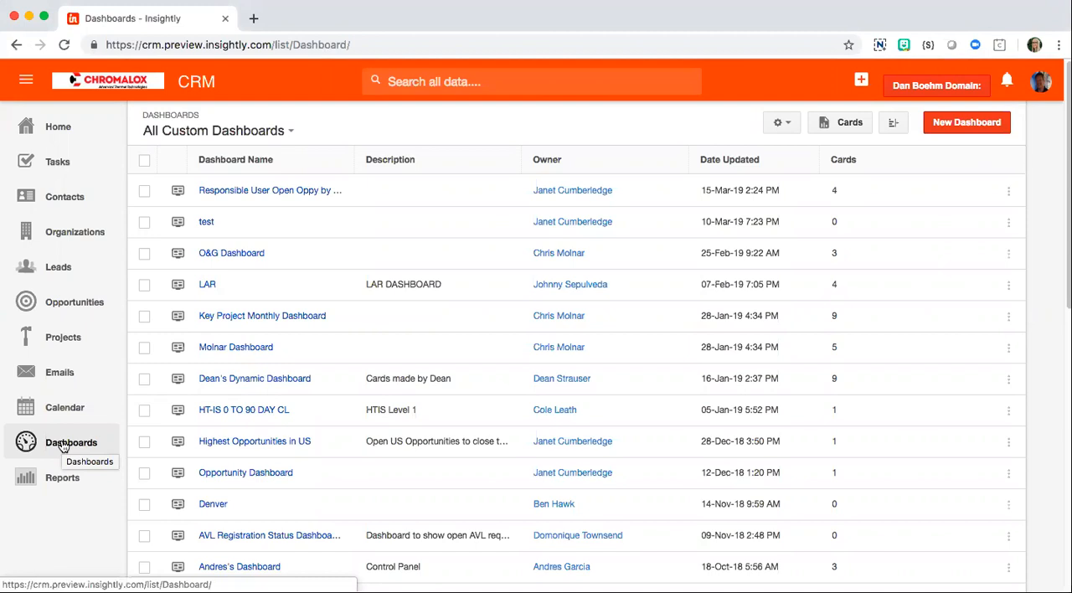
Step: Create a dashboard named "Opportunity Dashboard by Region" and share it with everyone
{"action": "left_click", "coordinate": [953, 126]}
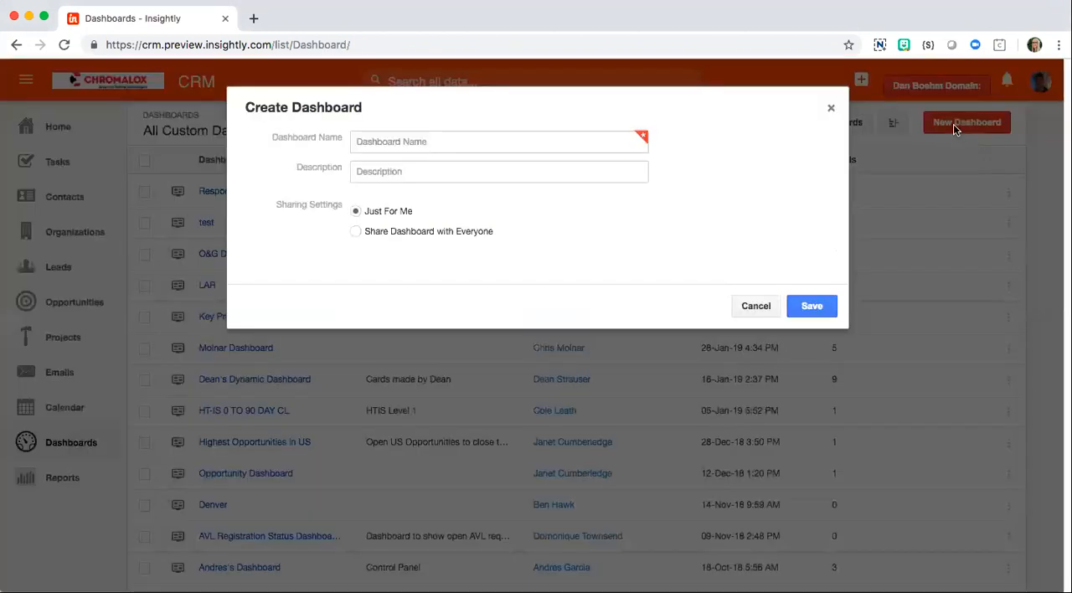
{"action": "left_click", "coordinate": [476, 142]}
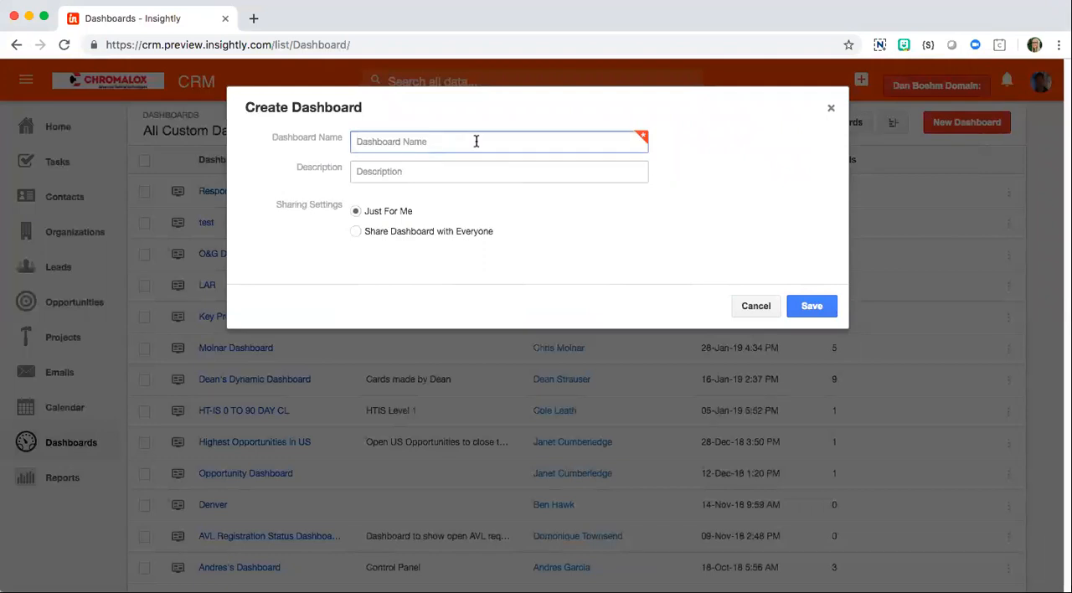
{"action": "type", "text": "Opportunity Dashboar"}
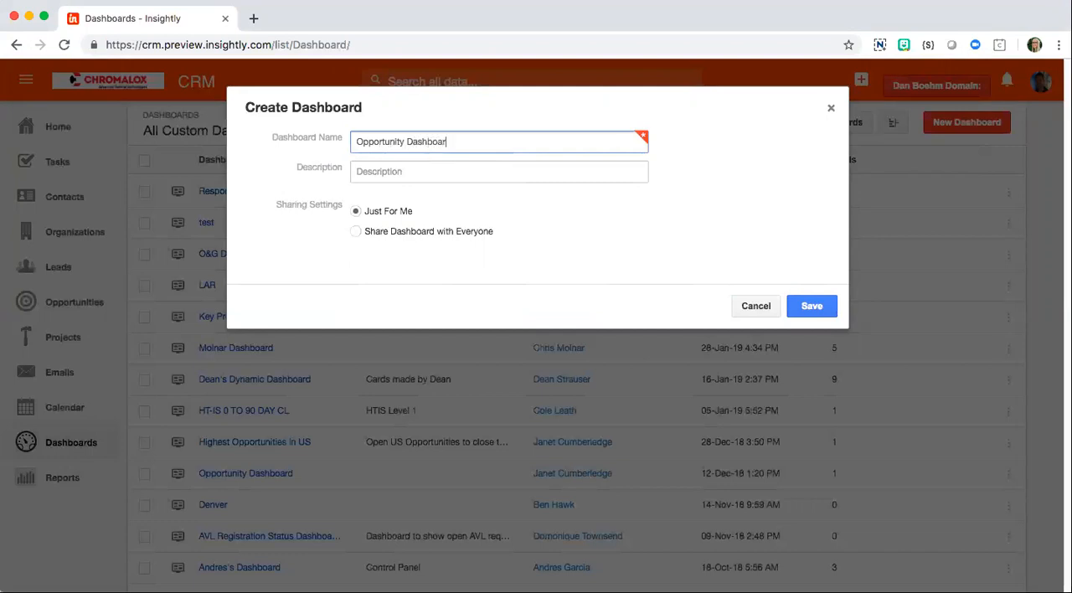
{"action": "type", "text": "d by Region"}
{"action": "left_click", "coordinate": [394, 173]}
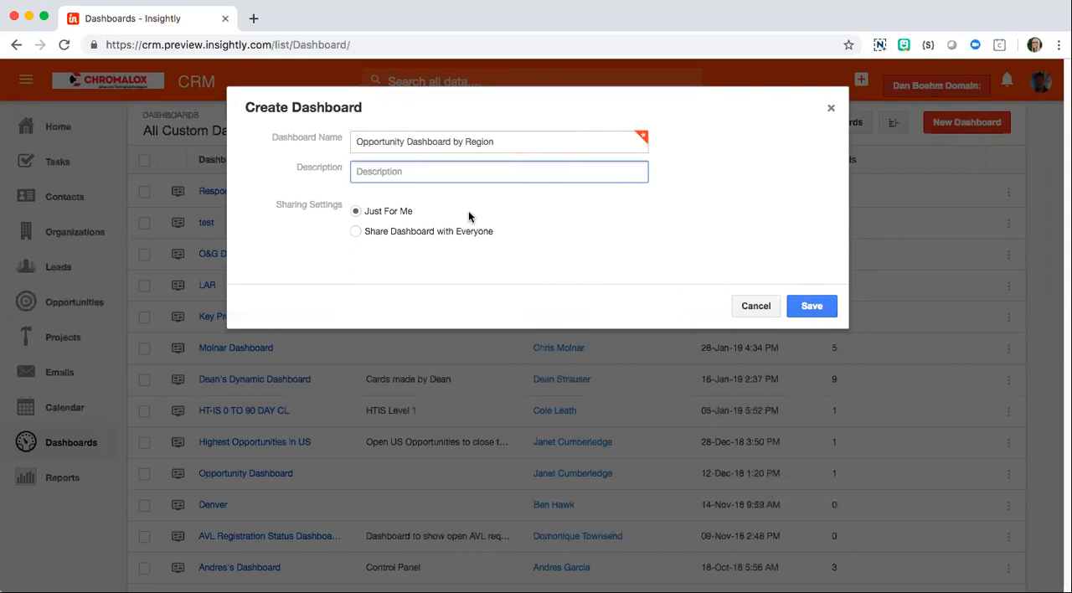
{"action": "left_click", "coordinate": [356, 235]}
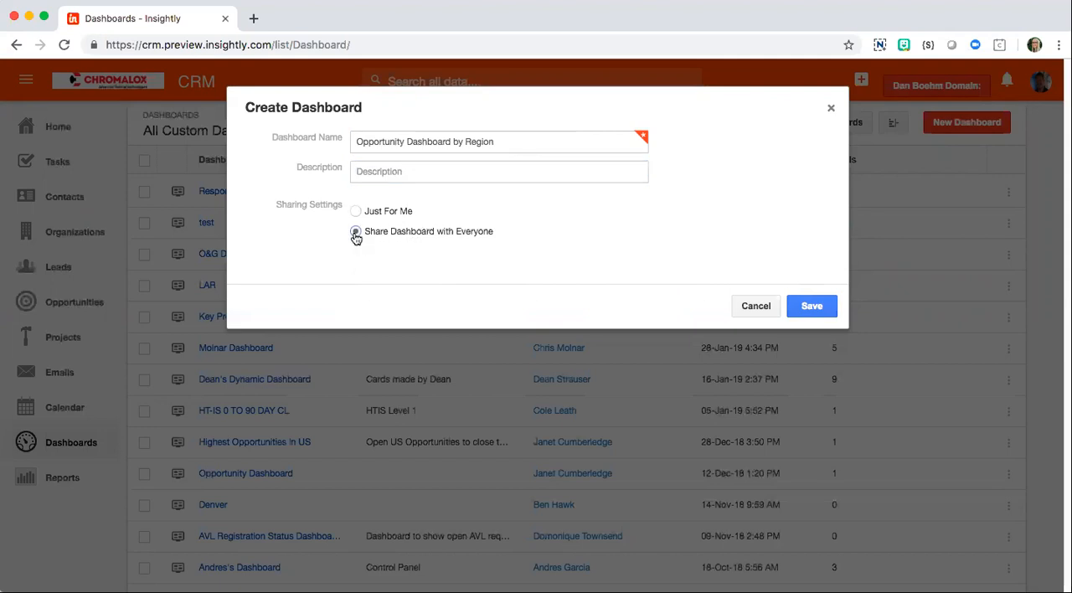
{"action": "left_click", "coordinate": [825, 305]}
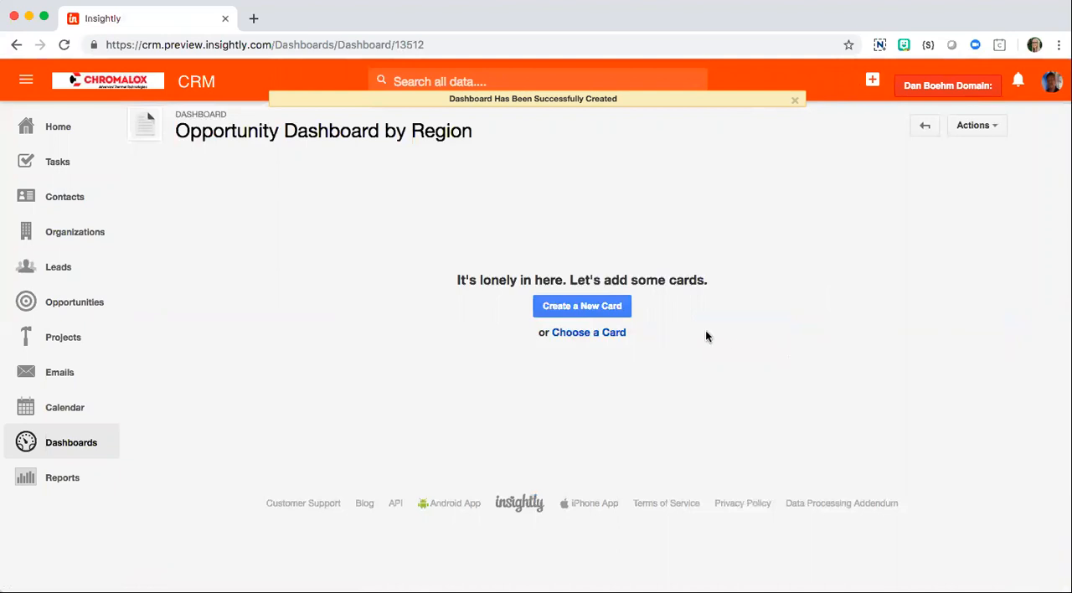
Step: Start a new card for the dashboard and remove Actual Close Date from the X axis and Sum(Bid Amount) from the Y axis
{"action": "left_click", "coordinate": [567, 311]}
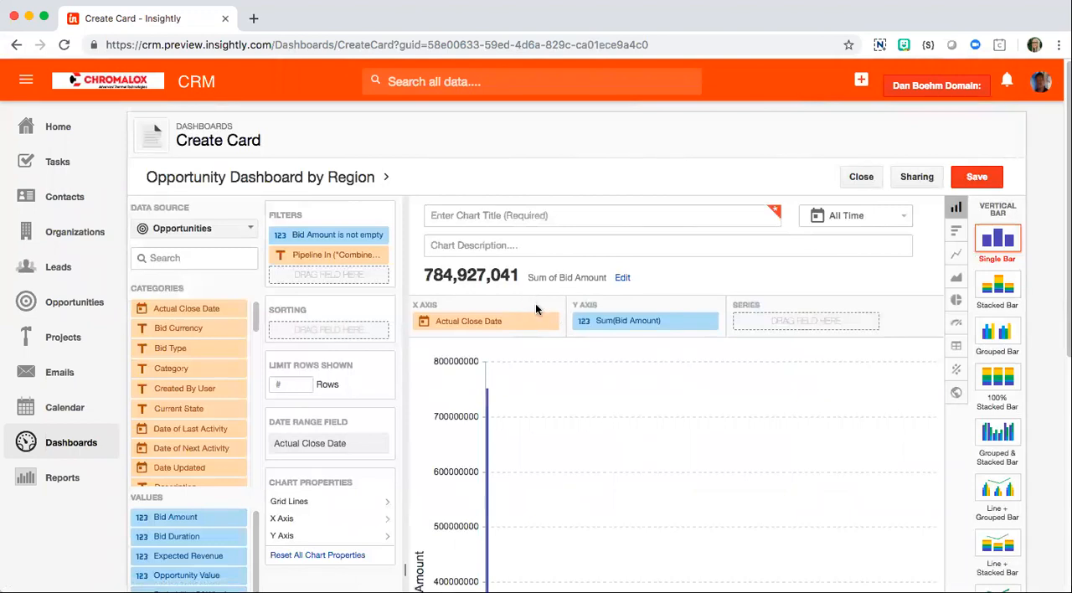
{"action": "mouse_move", "coordinate": [548, 325]}
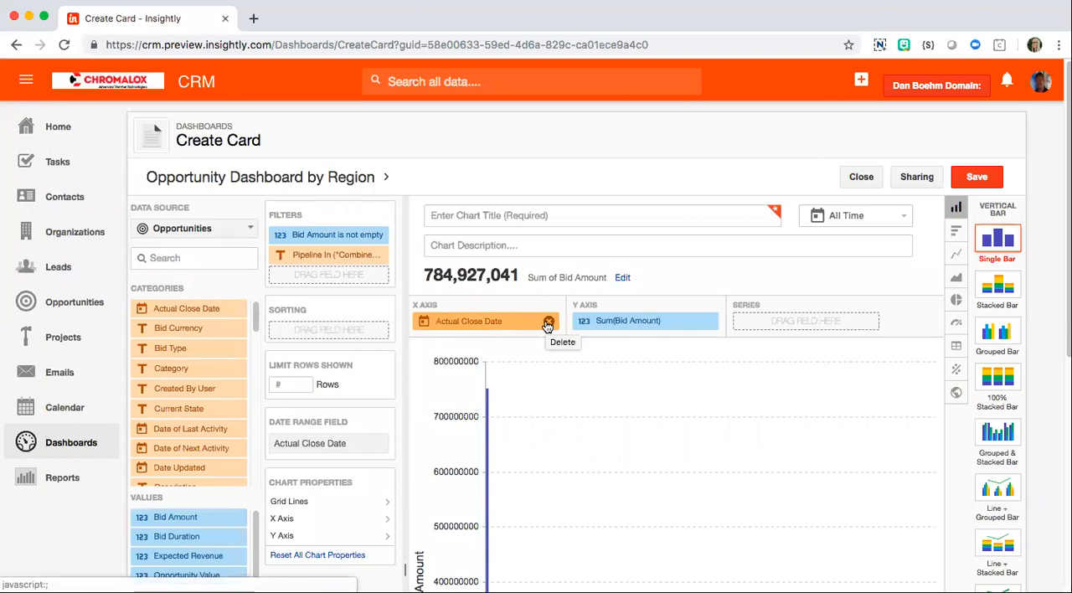
{"action": "left_click", "coordinate": [674, 123]}
{"action": "mouse_move", "coordinate": [708, 323]}
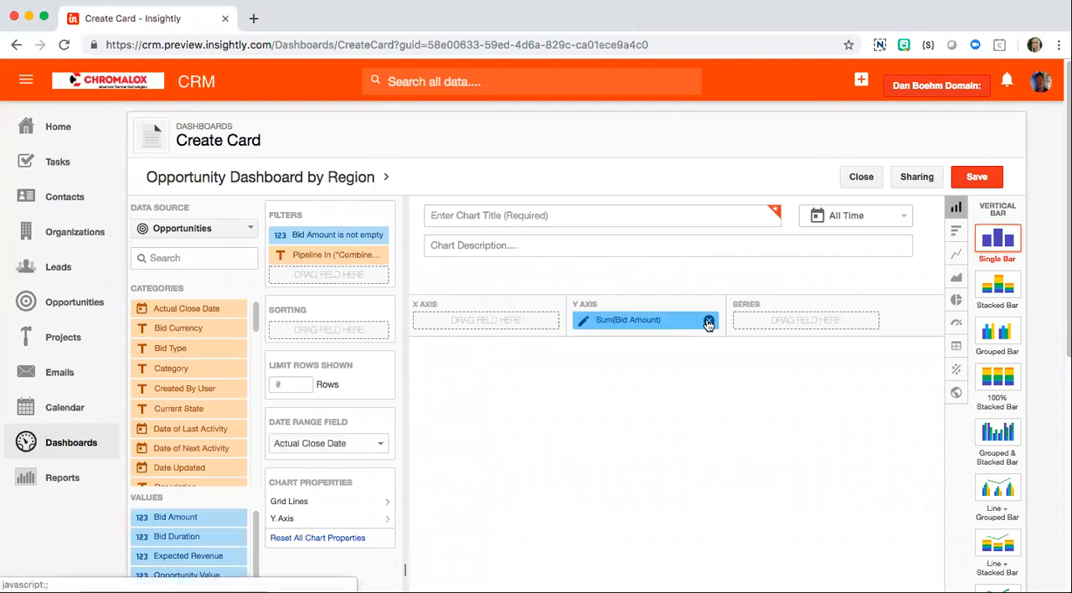
{"action": "left_click", "coordinate": [708, 323]}
{"action": "left_click", "coordinate": [673, 134]}
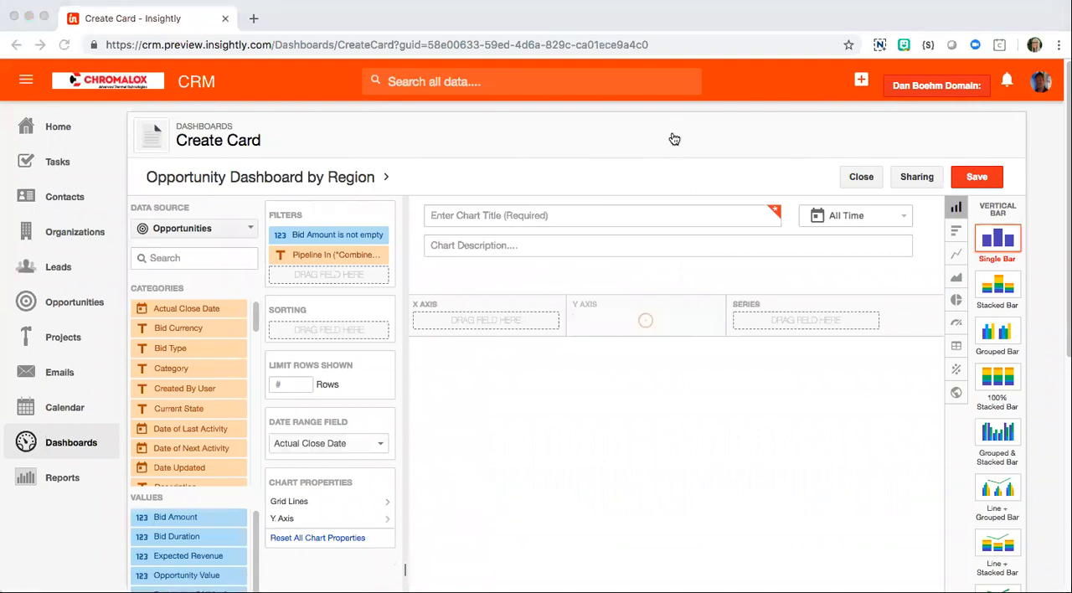
Step: Remove the default Bid Amount and Pipeline filters from the card
{"action": "left_click", "coordinate": [379, 235]}
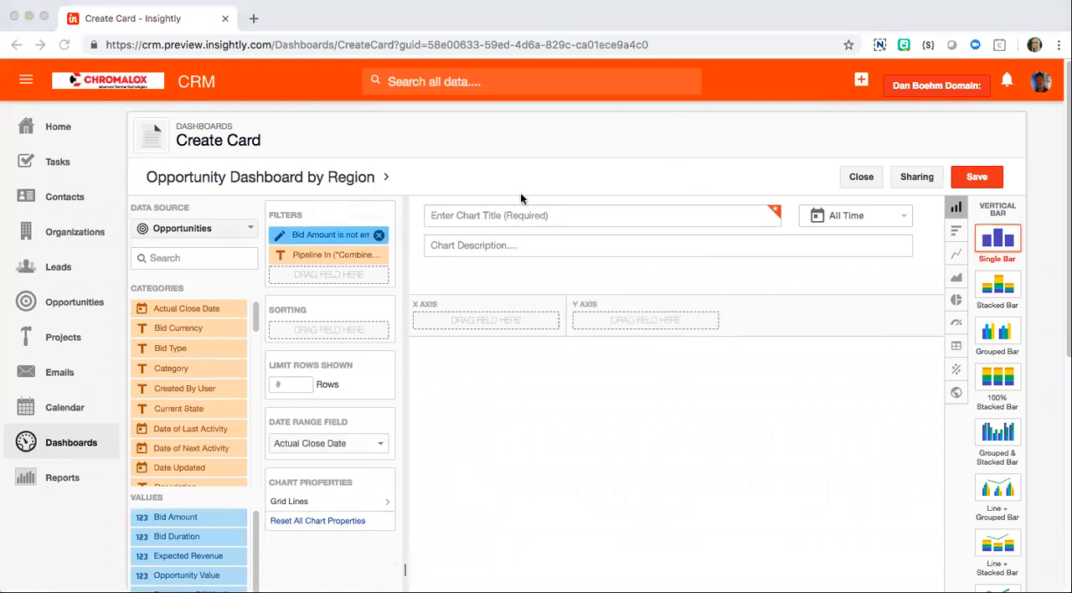
{"action": "left_click", "coordinate": [667, 134]}
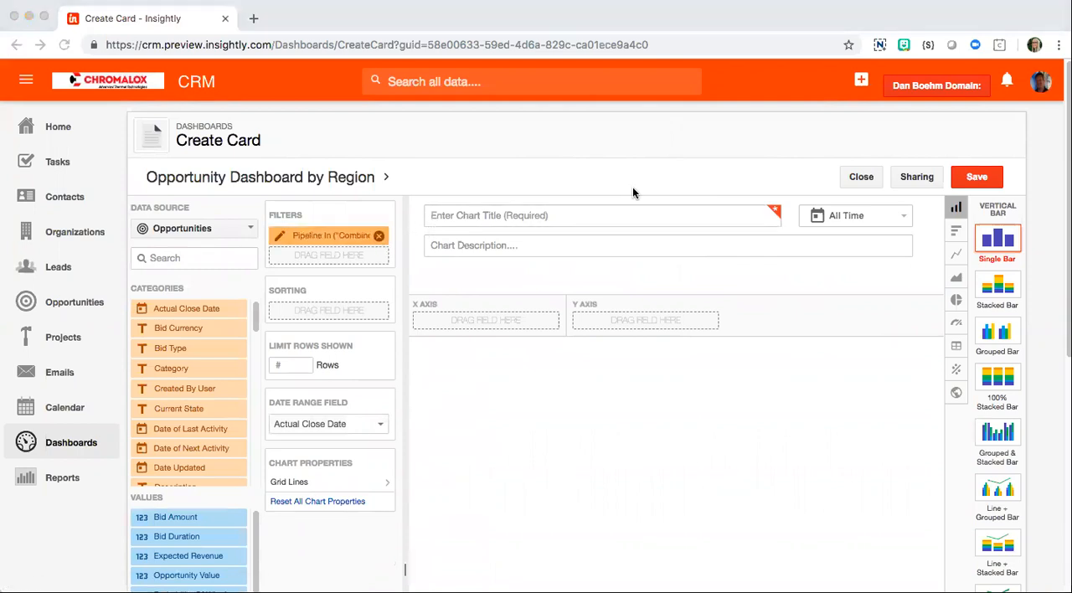
{"action": "left_click", "coordinate": [662, 141]}
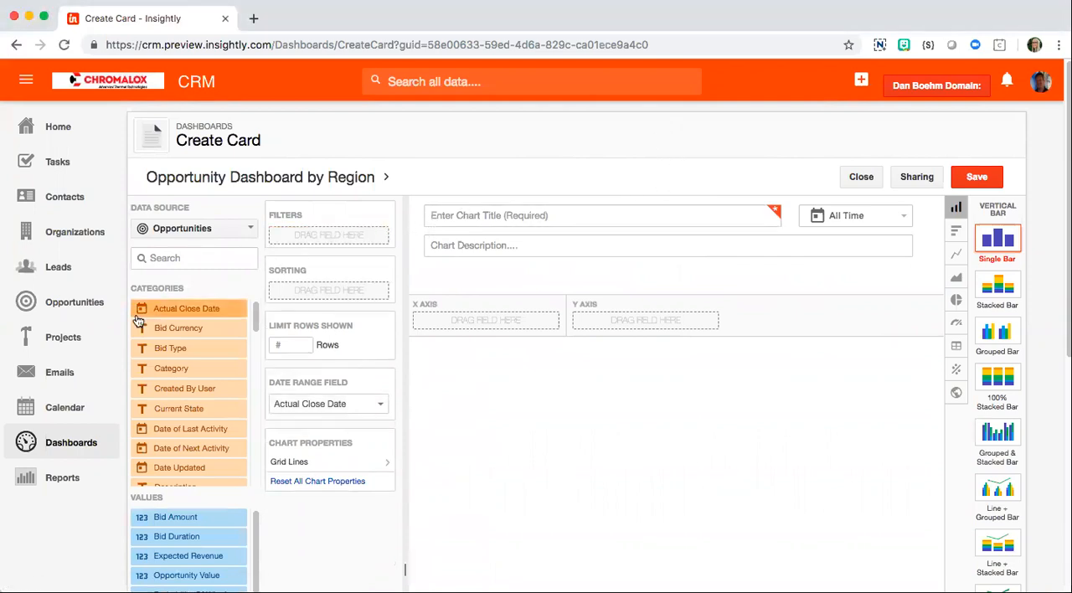
Step: Examine the card's available data sources, chart types, and category and value fields
{"action": "left_click", "coordinate": [224, 235]}
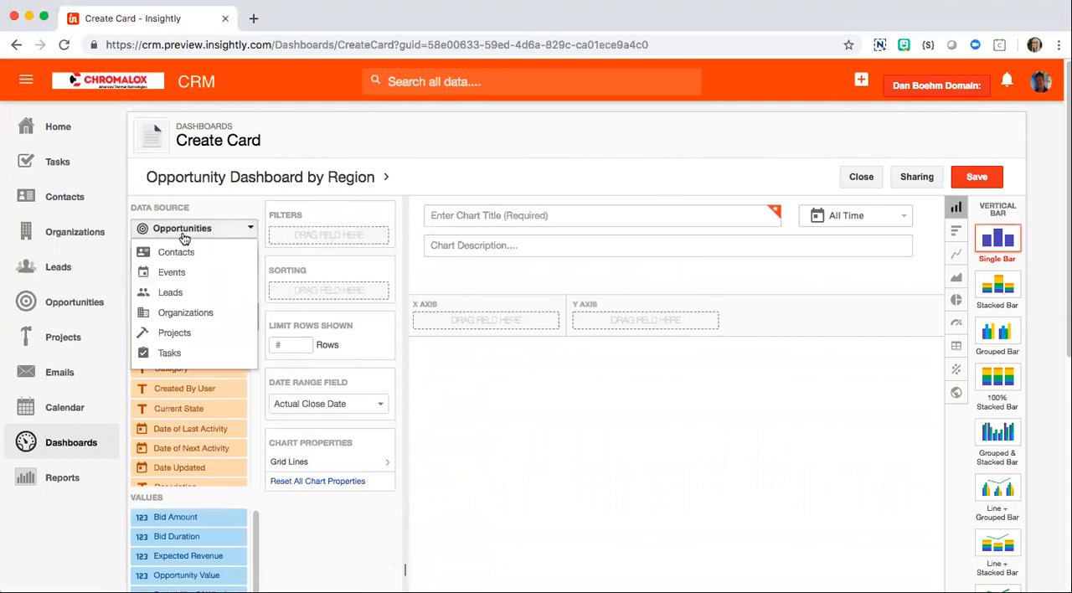
{"action": "left_click", "coordinate": [184, 238]}
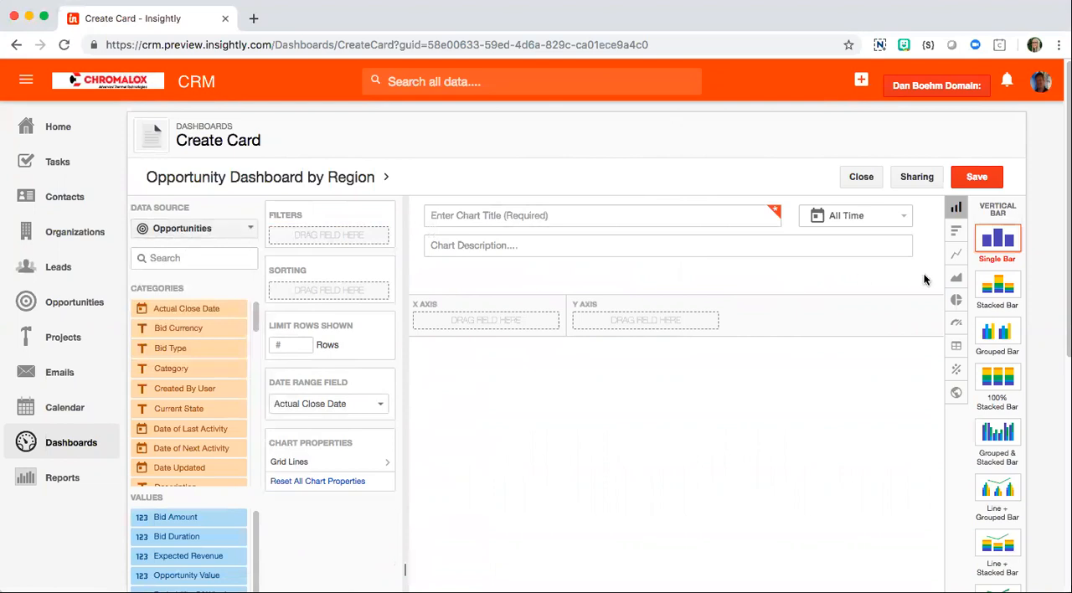
{"action": "scroll", "coordinate": [928, 318], "scroll_direction": "down", "scroll_amount": 3}
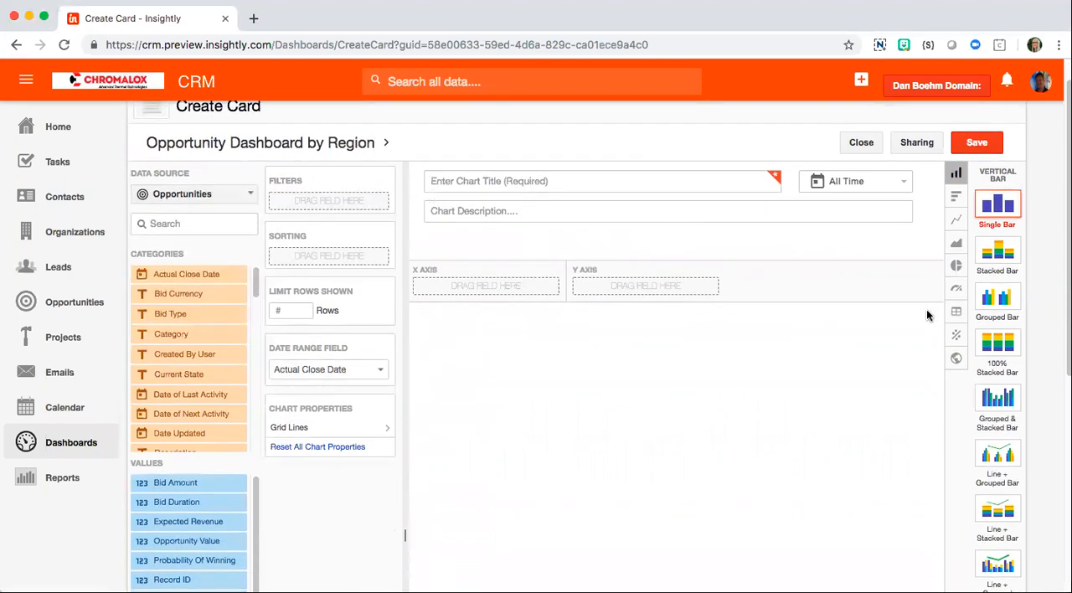
{"action": "scroll", "coordinate": [928, 314], "scroll_direction": "up", "scroll_amount": 3}
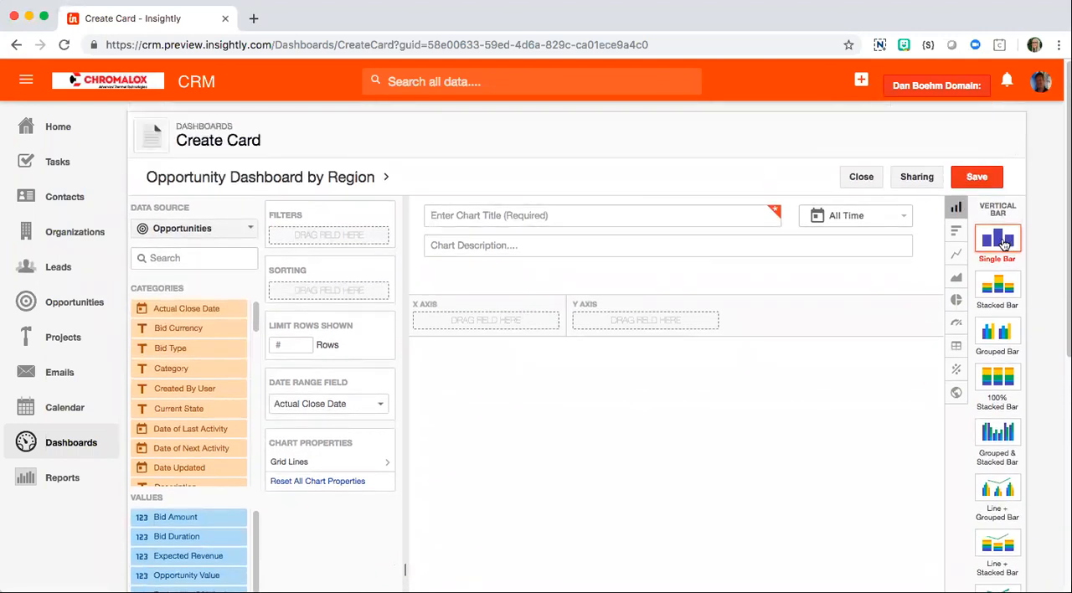
{"action": "left_click", "coordinate": [673, 139]}
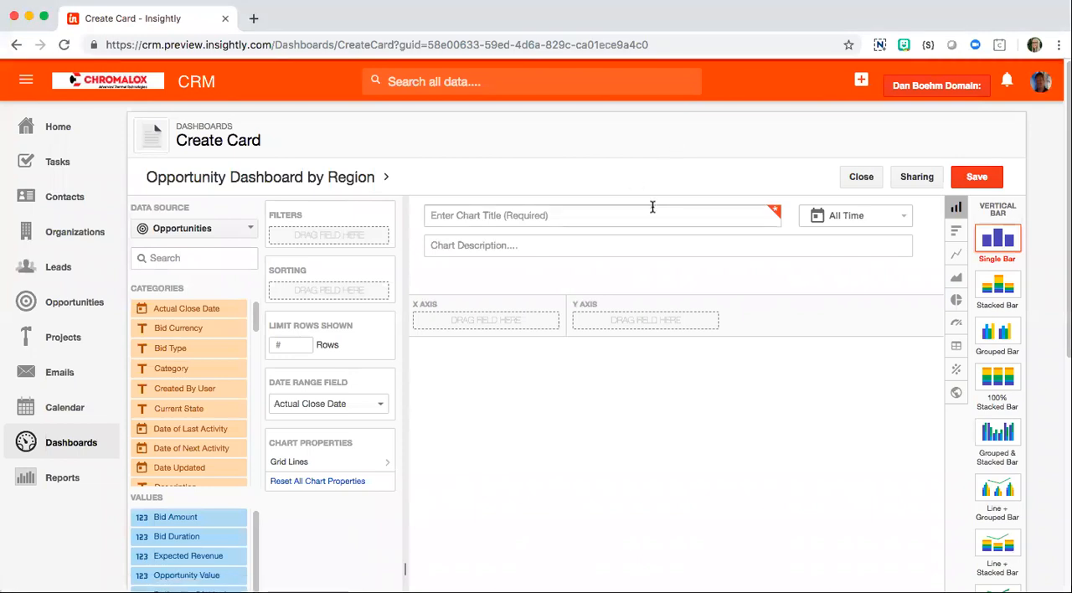
{"action": "scroll", "coordinate": [512, 322], "scroll_direction": "down", "scroll_amount": 4}
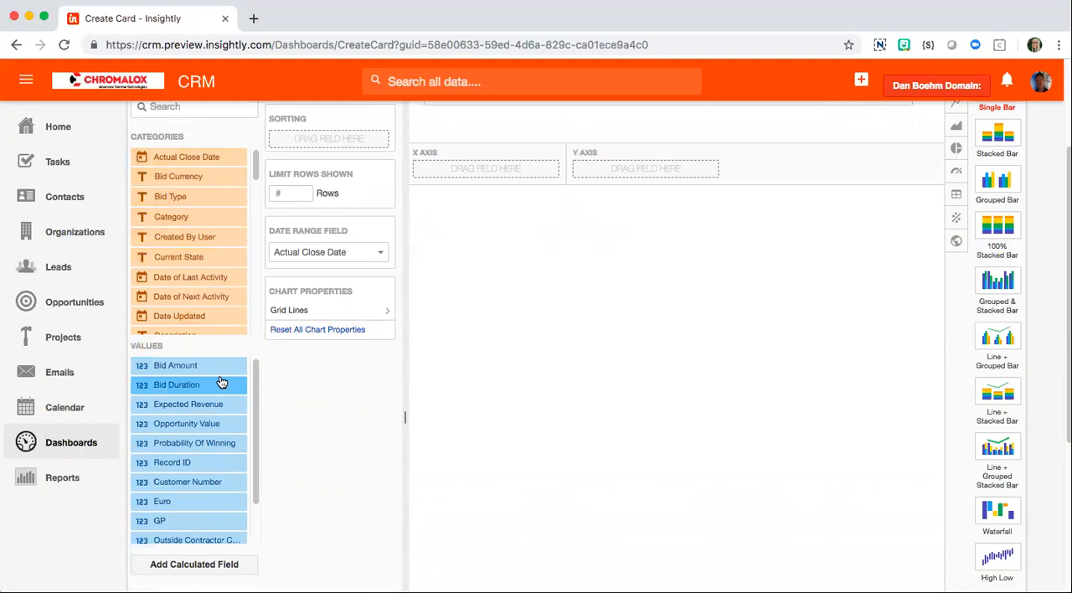
{"action": "scroll", "coordinate": [397, 434], "scroll_direction": "up", "scroll_amount": 2}
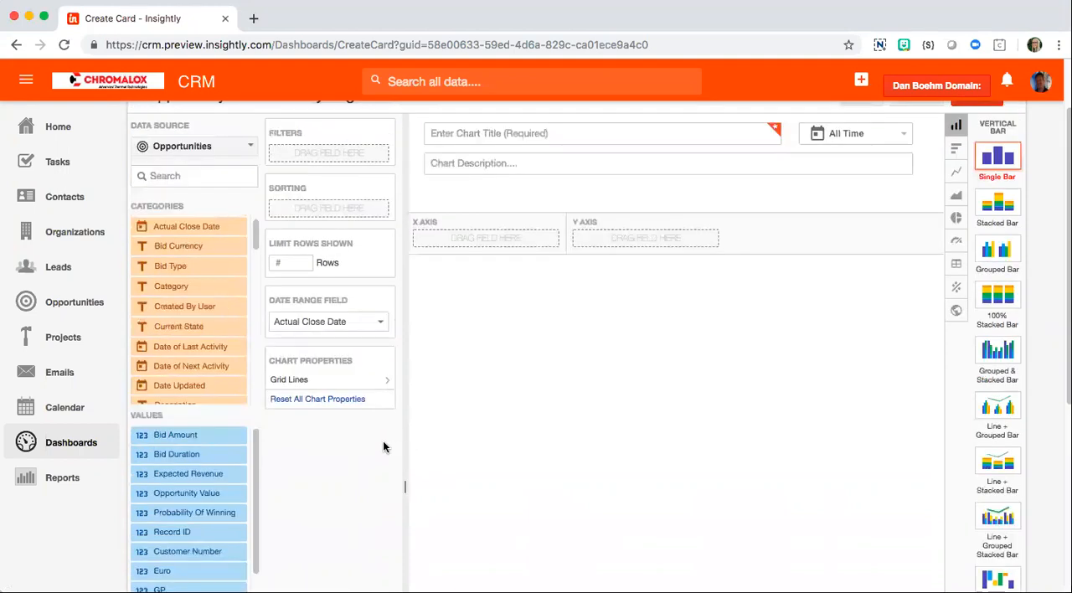
{"action": "scroll", "coordinate": [382, 446], "scroll_direction": "up", "scroll_amount": 2}
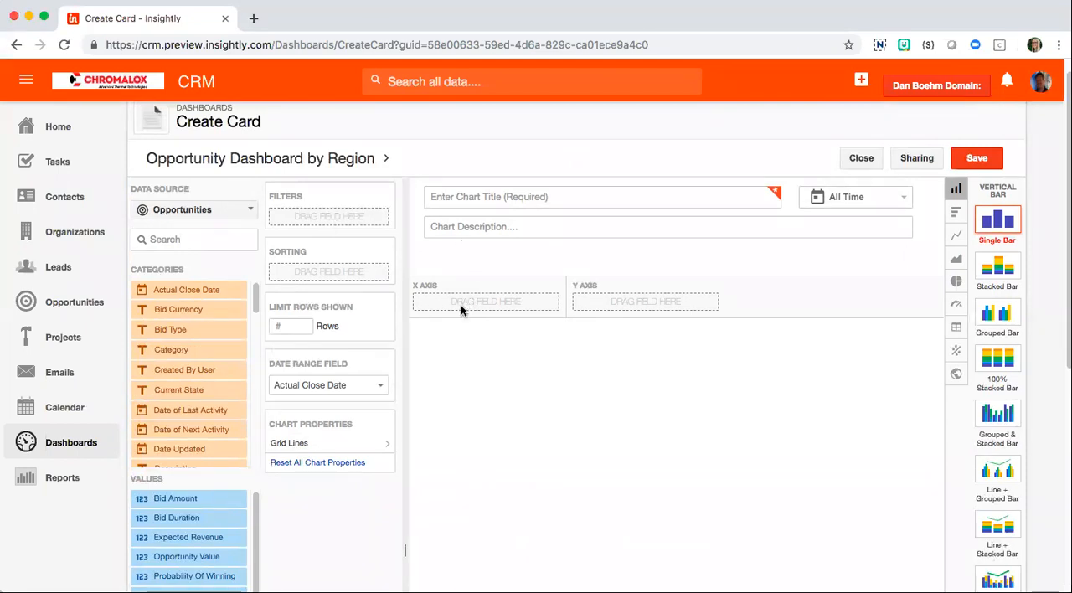
Step: Search the fields for "user" and place User Responsible on the chart's X axis
{"action": "left_click", "coordinate": [163, 241]}
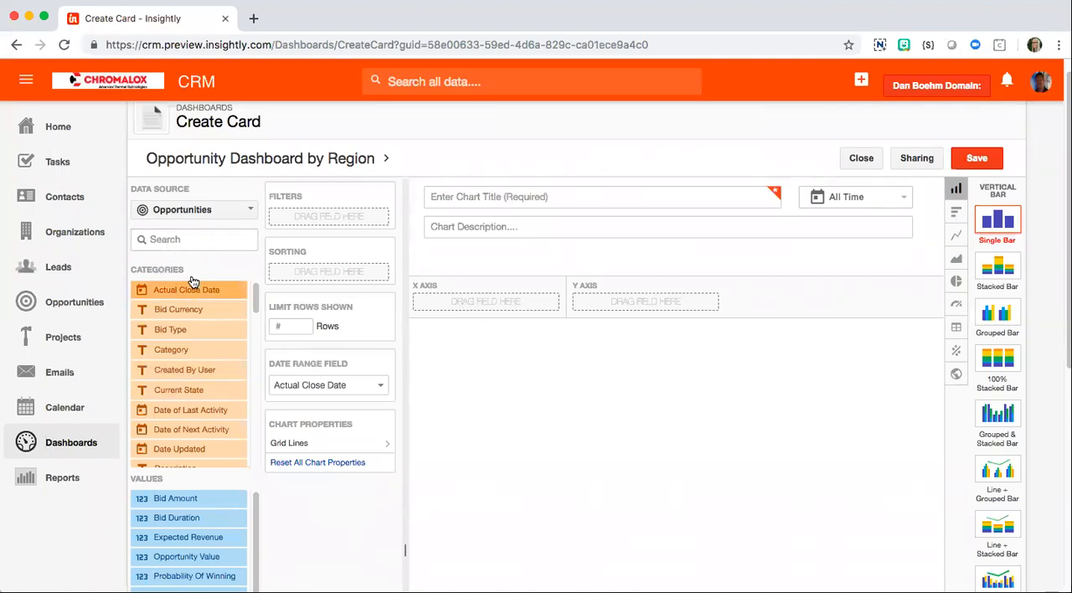
{"action": "scroll", "coordinate": [223, 330], "scroll_direction": "down", "scroll_amount": 1}
{"action": "scroll", "coordinate": [223, 330], "scroll_direction": "down", "scroll_amount": 3}
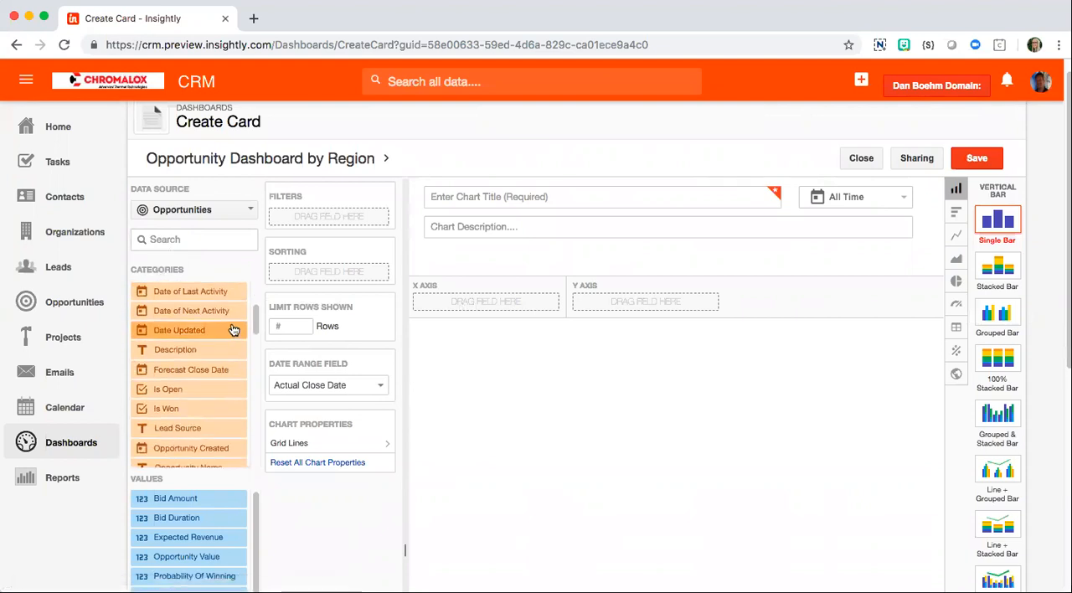
{"action": "left_click", "coordinate": [199, 244]}
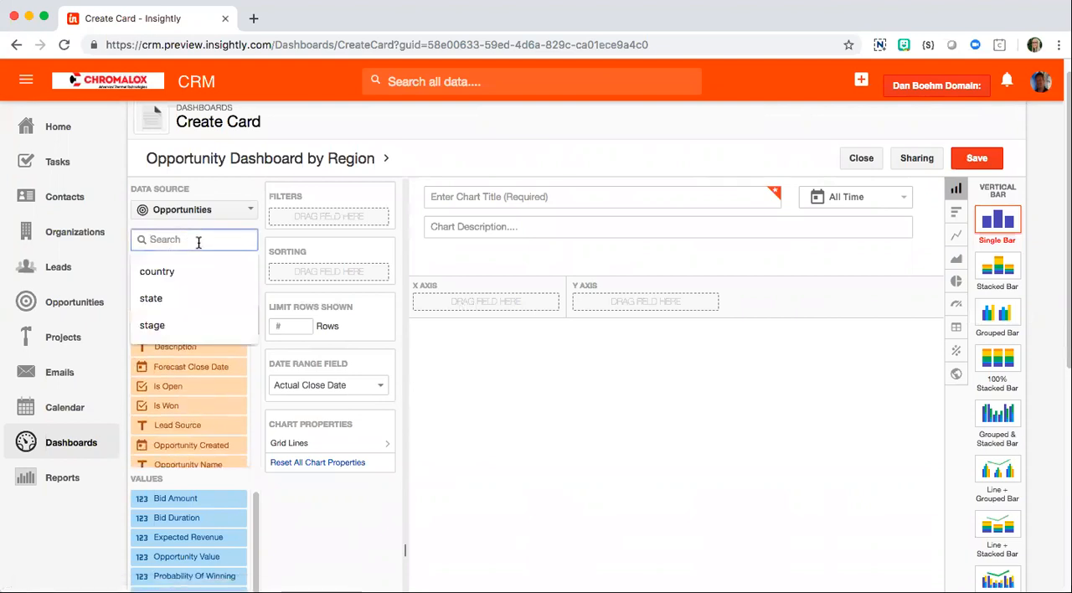
{"action": "type", "text": "user"}
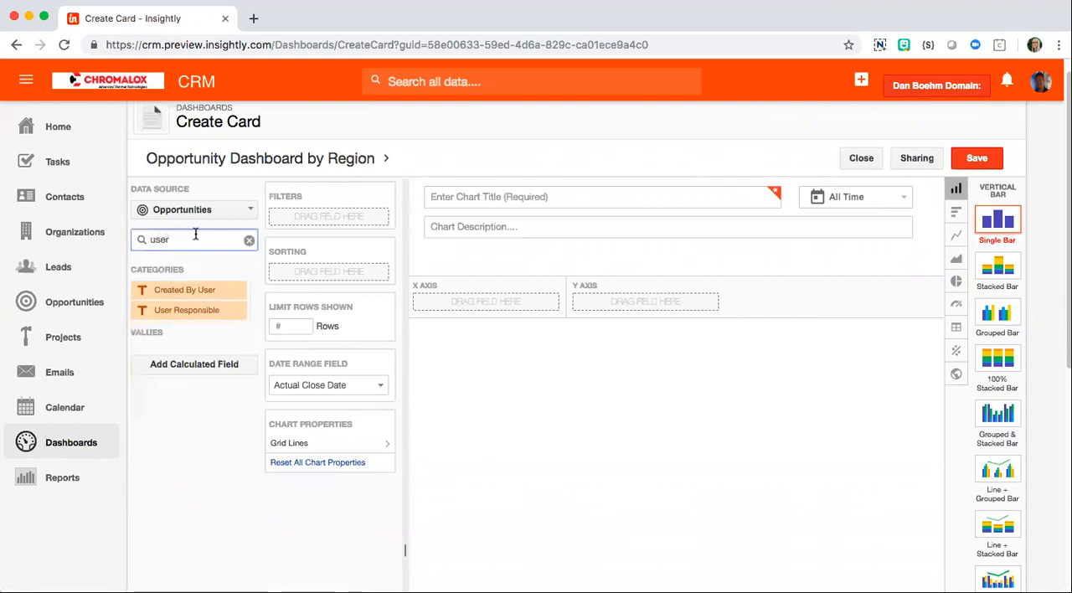
{"action": "left_click_drag", "start_coordinate": [174, 312], "coordinate": [460, 307]}
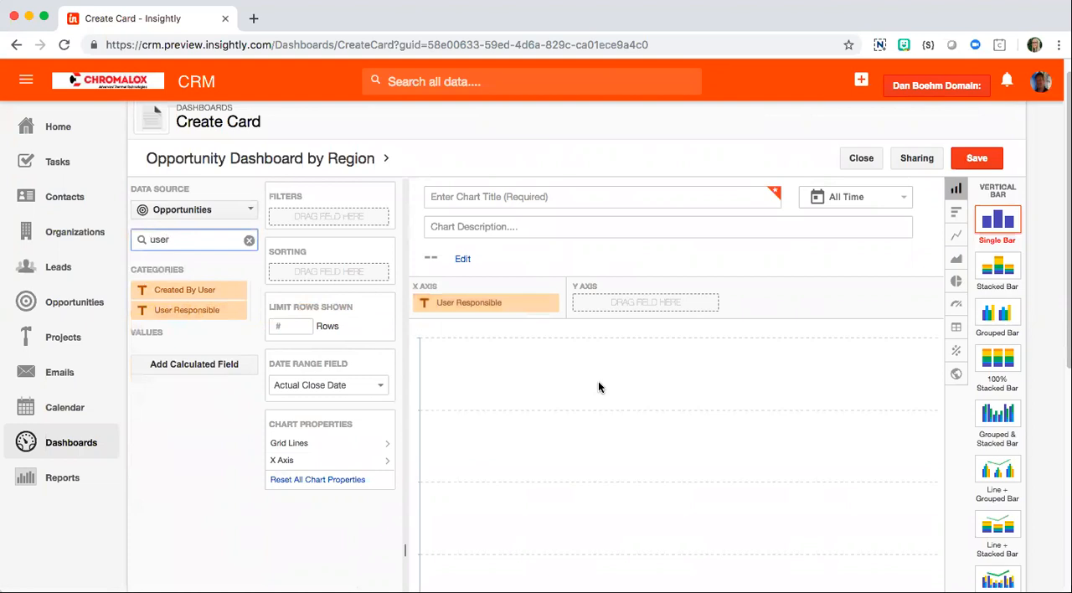
Step: Clear the field search and place Opportunity Value on the Y axis with Sum aggregation and Default format
{"action": "left_click", "coordinate": [249, 241]}
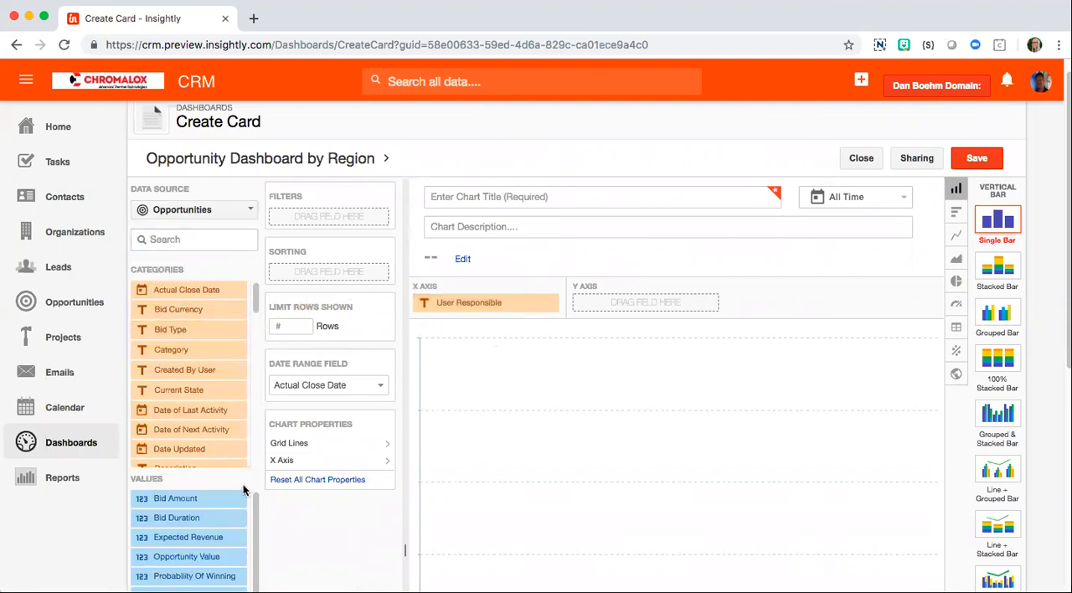
{"action": "left_click_drag", "start_coordinate": [163, 562], "coordinate": [613, 309]}
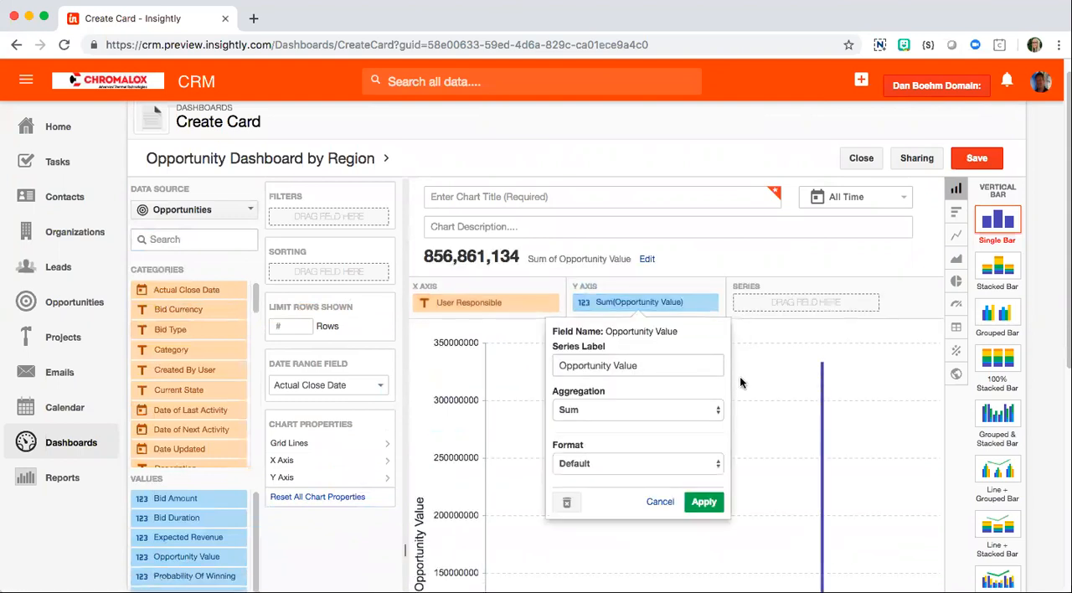
{"action": "left_click", "coordinate": [703, 502]}
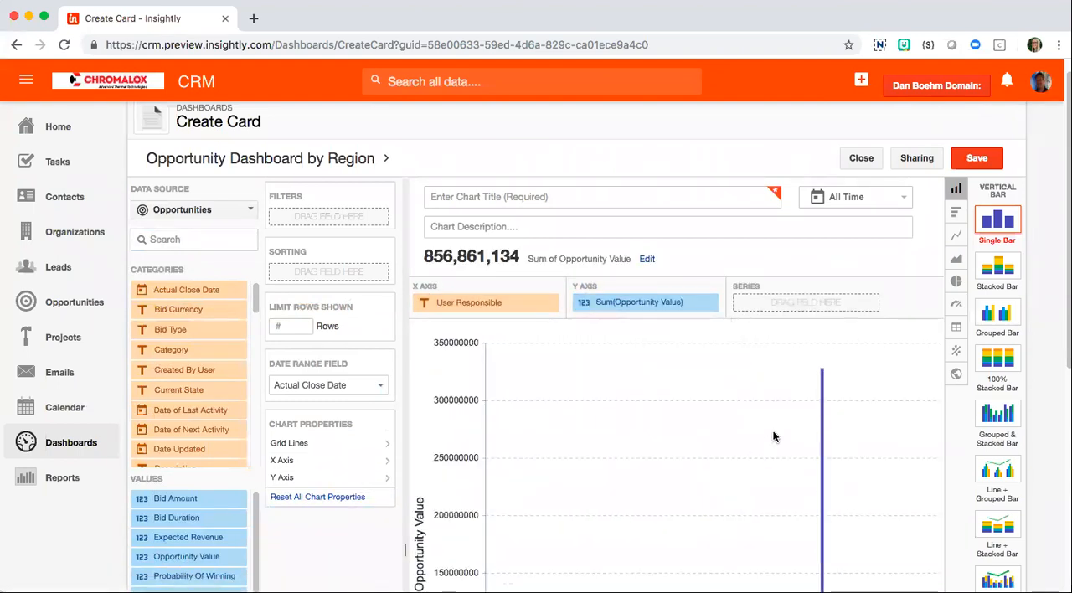
Step: Search the fields for "region" and add a Region filter that includes only Americas
{"action": "scroll", "coordinate": [773, 435], "scroll_direction": "down", "scroll_amount": 5}
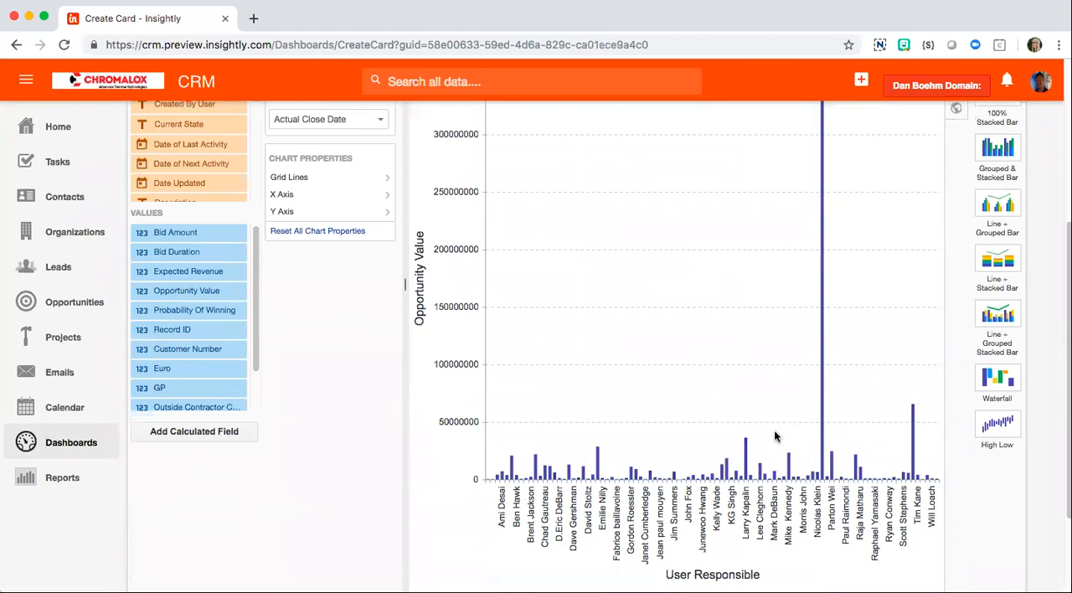
{"action": "scroll", "coordinate": [777, 427], "scroll_direction": "up", "scroll_amount": 5}
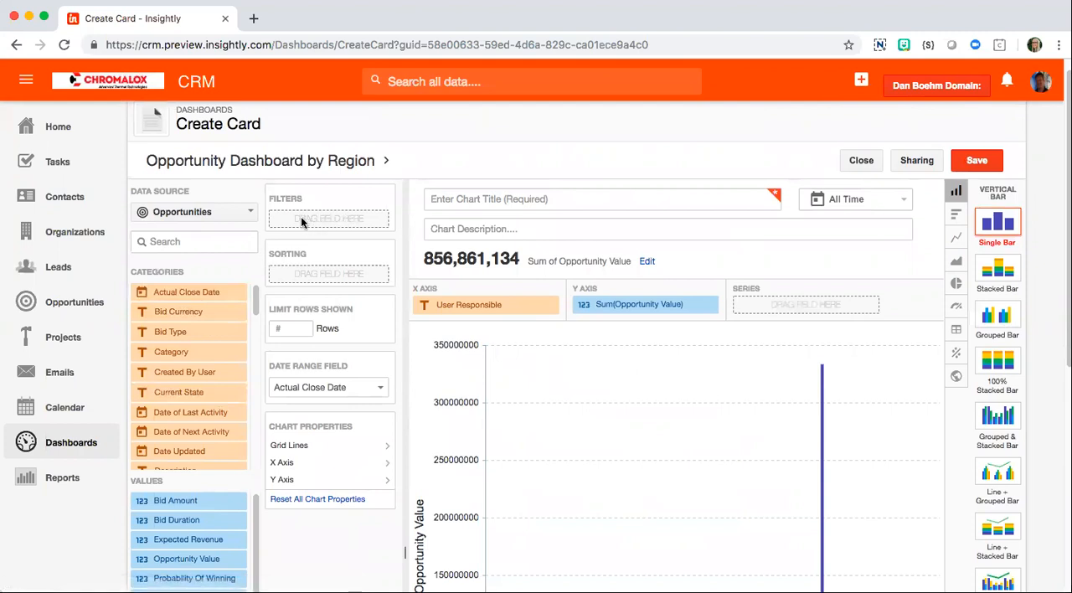
{"action": "left_click", "coordinate": [205, 241]}
{"action": "type", "text": "region"}
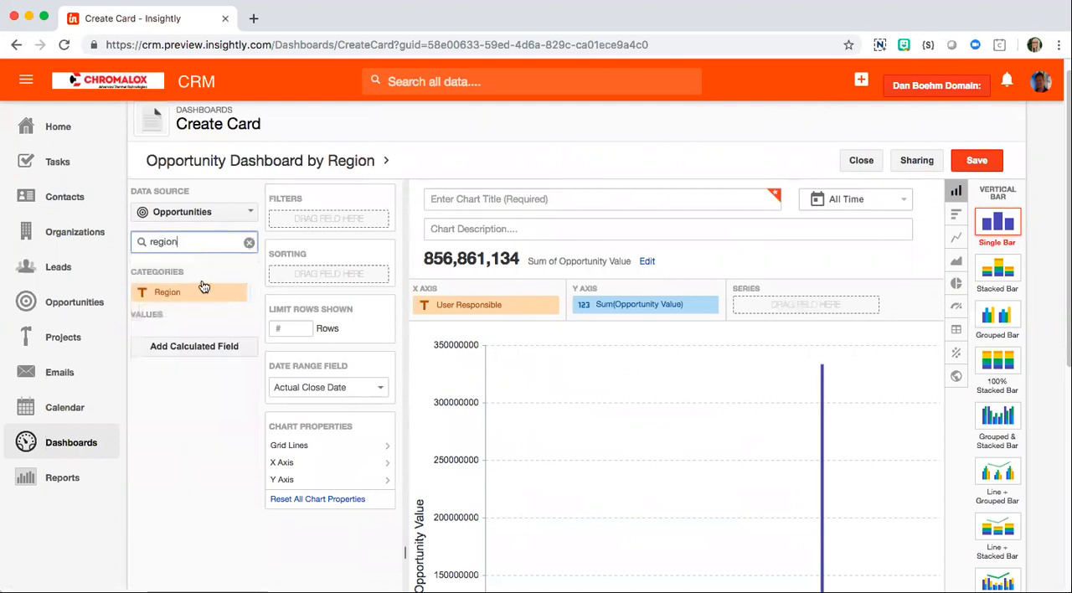
{"action": "left_click_drag", "start_coordinate": [203, 289], "coordinate": [335, 224]}
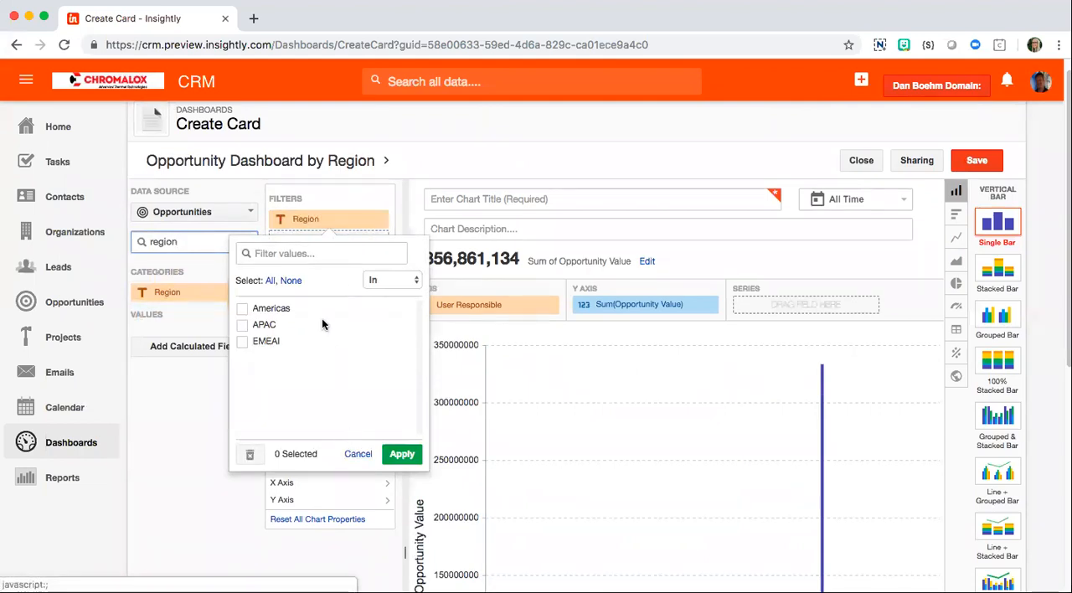
{"action": "left_click", "coordinate": [242, 309]}
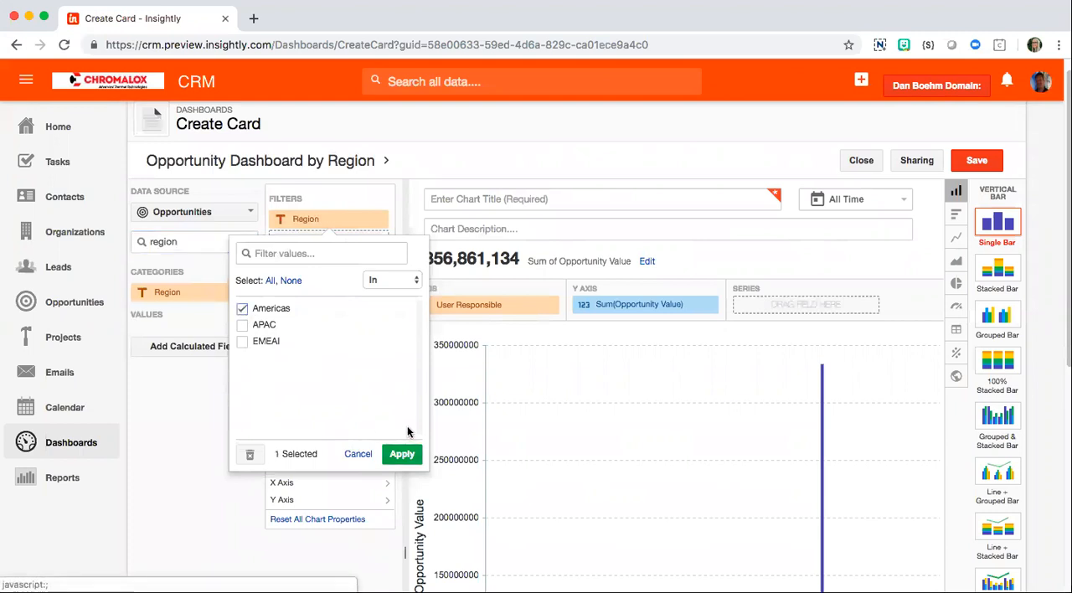
{"action": "left_click", "coordinate": [402, 454]}
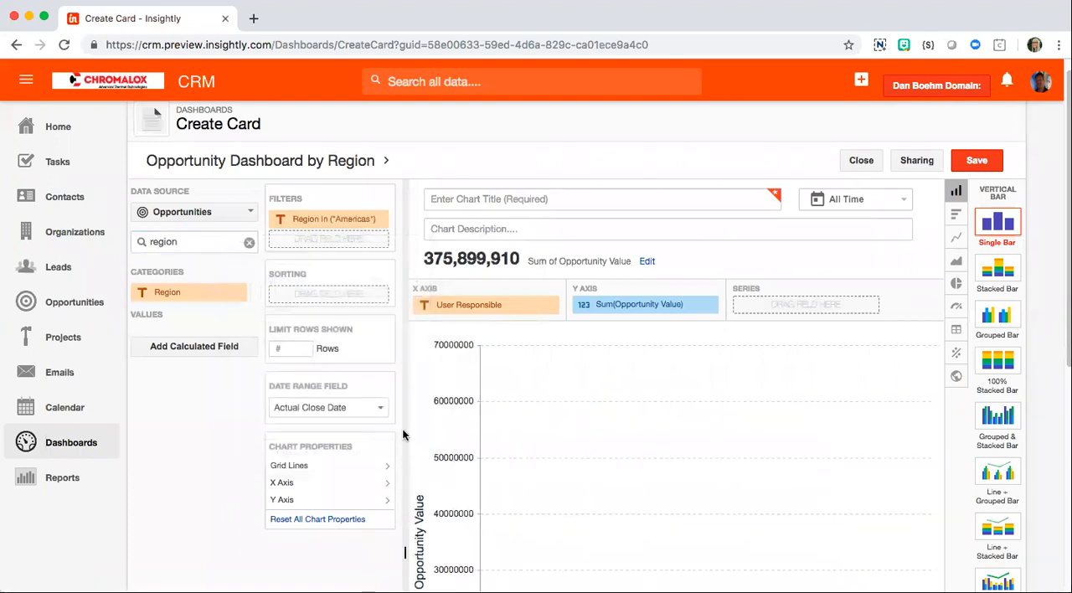
Step: Clear the field search and add an Opportunity Value filter that keeps only values greater than 10000
{"action": "left_click", "coordinate": [248, 243]}
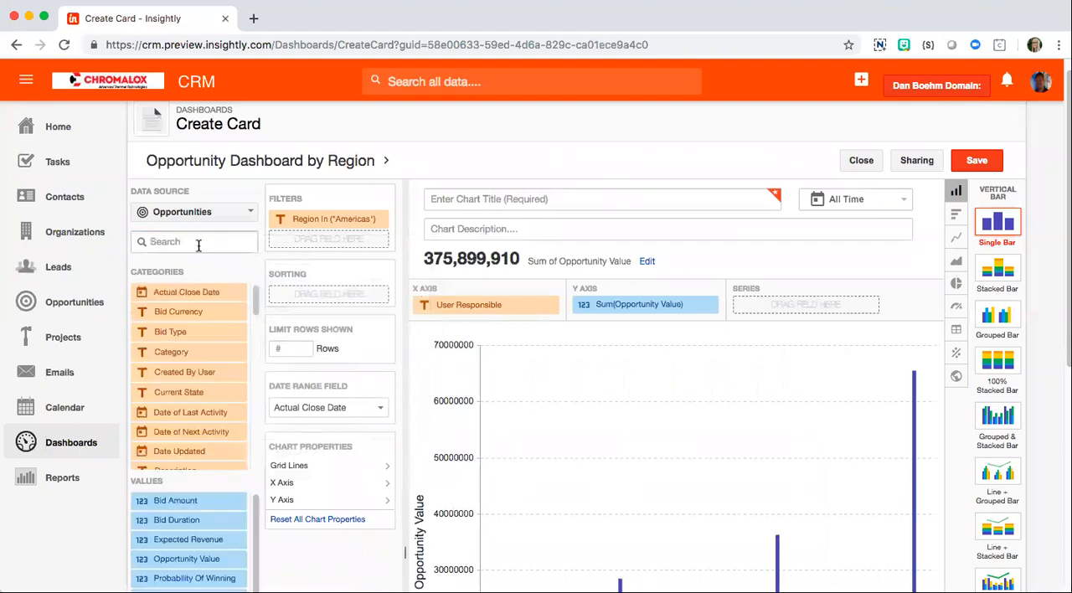
{"action": "left_click", "coordinate": [196, 241]}
{"action": "left_click_drag", "start_coordinate": [210, 559], "coordinate": [327, 243]}
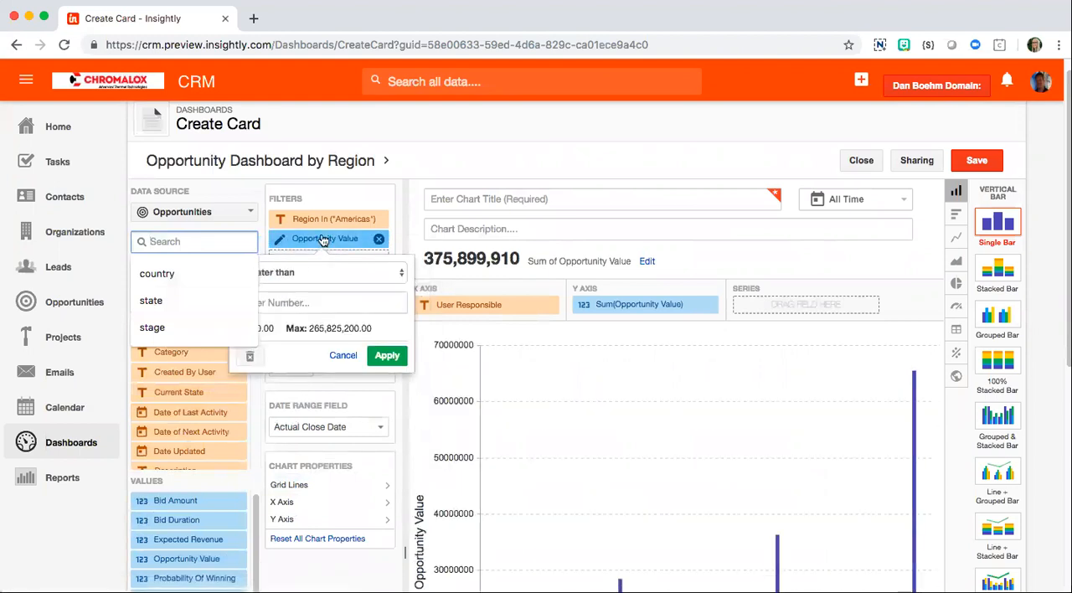
{"action": "left_click", "coordinate": [335, 289]}
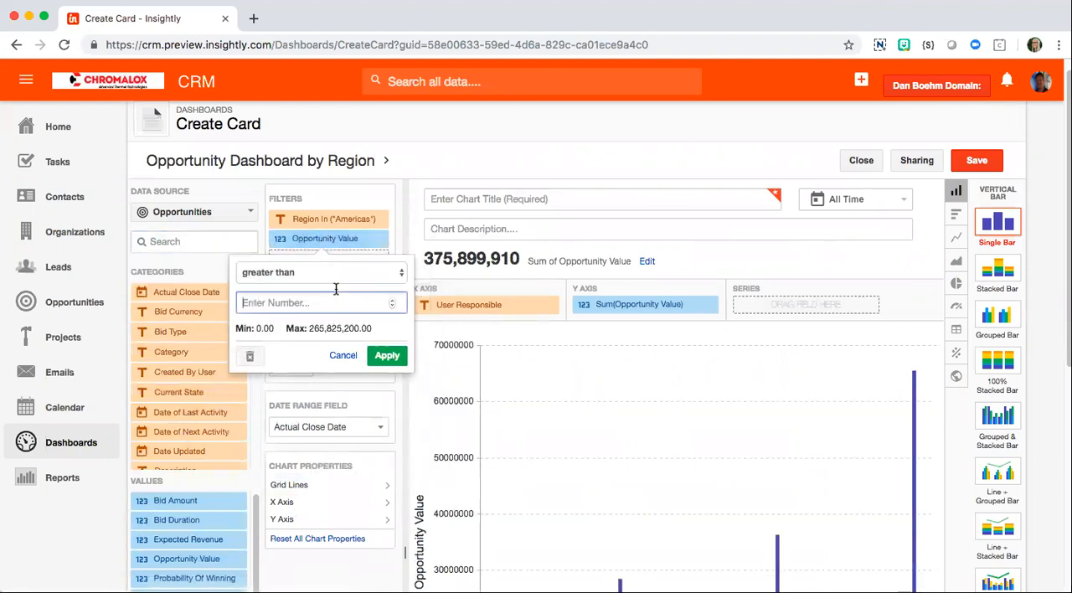
{"action": "type", "text": "10000"}
{"action": "left_click", "coordinate": [385, 355]}
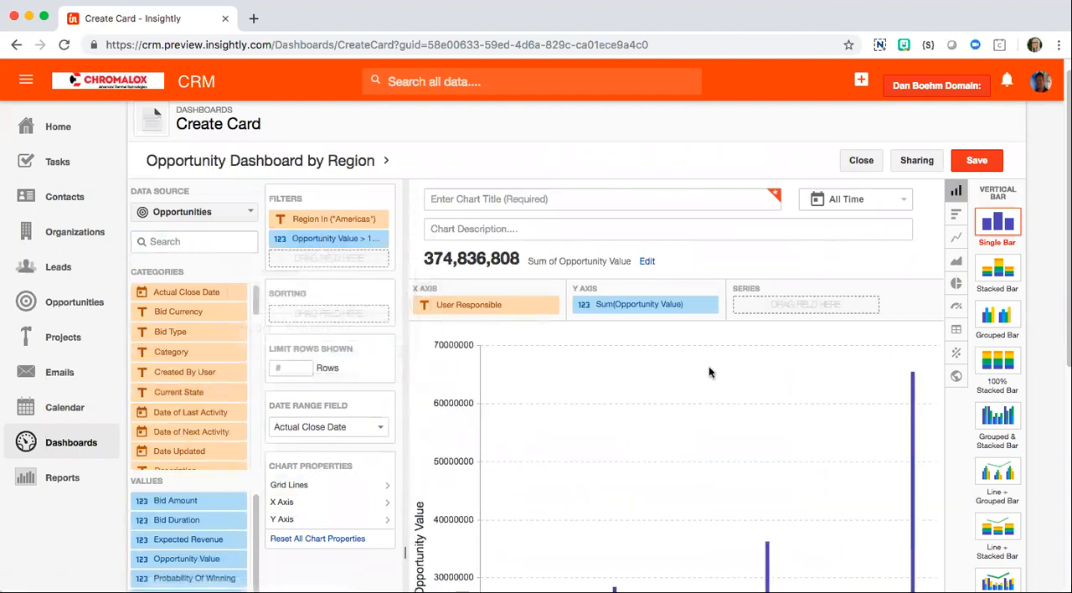
Step: Sort the chart by the Sum of Opportunity Value in Descending order
{"action": "scroll", "coordinate": [769, 407], "scroll_direction": "down", "scroll_amount": 5}
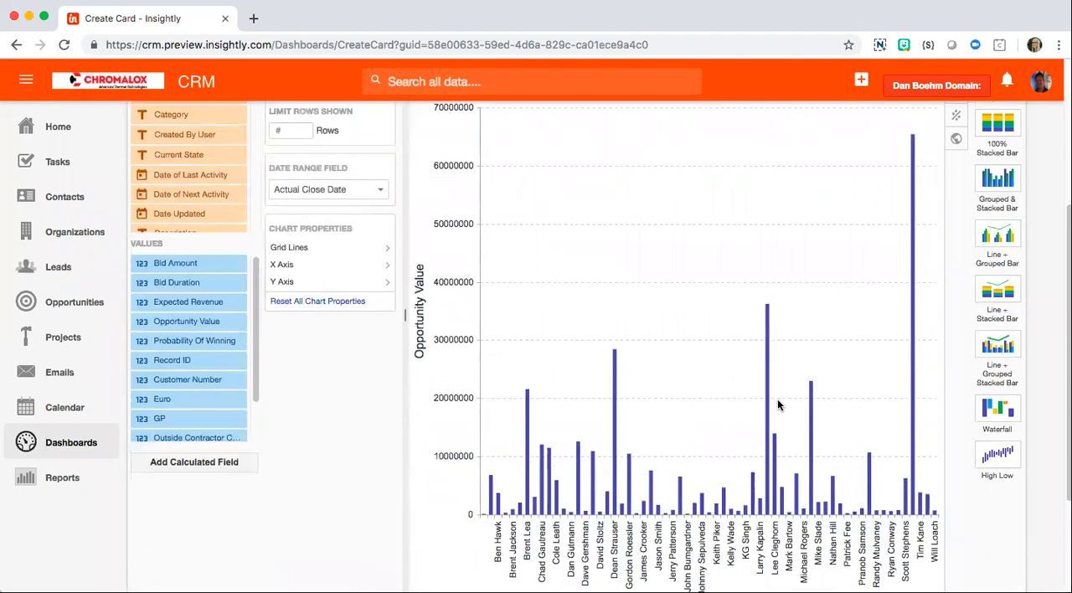
{"action": "scroll", "coordinate": [777, 404], "scroll_direction": "up", "scroll_amount": 3}
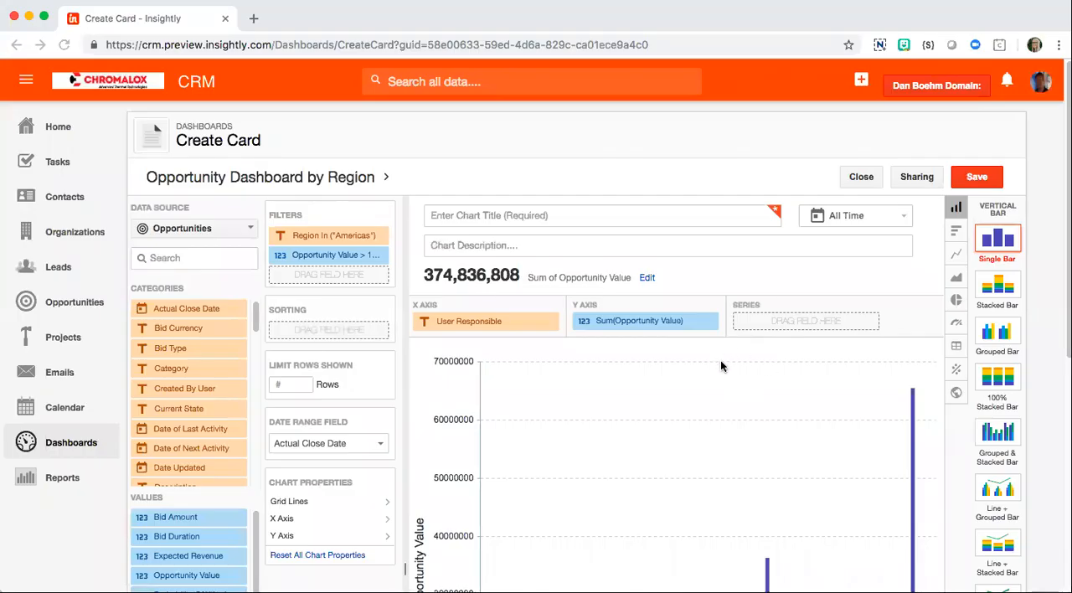
{"action": "scroll", "coordinate": [724, 390], "scroll_direction": "down", "scroll_amount": 3}
{"action": "scroll", "coordinate": [724, 388], "scroll_direction": "down", "scroll_amount": 2}
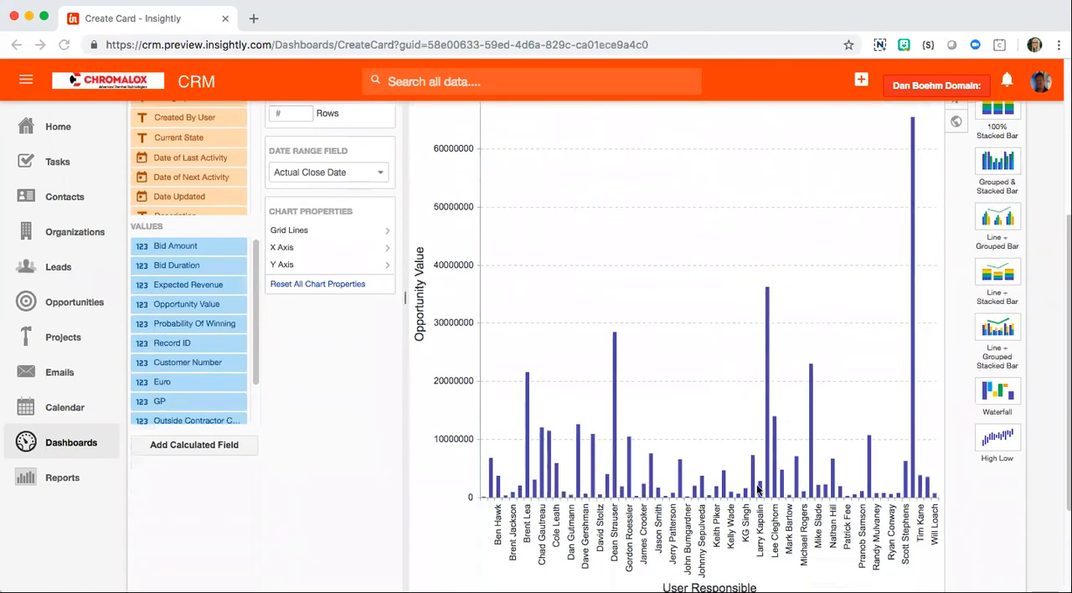
{"action": "scroll", "coordinate": [751, 442], "scroll_direction": "up", "scroll_amount": 4}
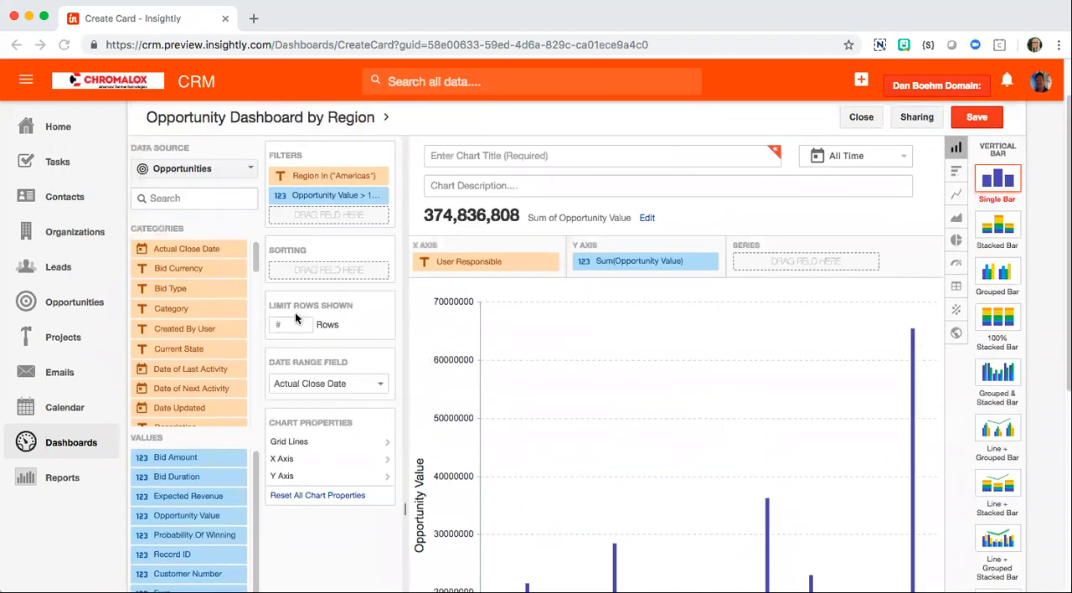
{"action": "left_click_drag", "start_coordinate": [185, 514], "coordinate": [323, 274]}
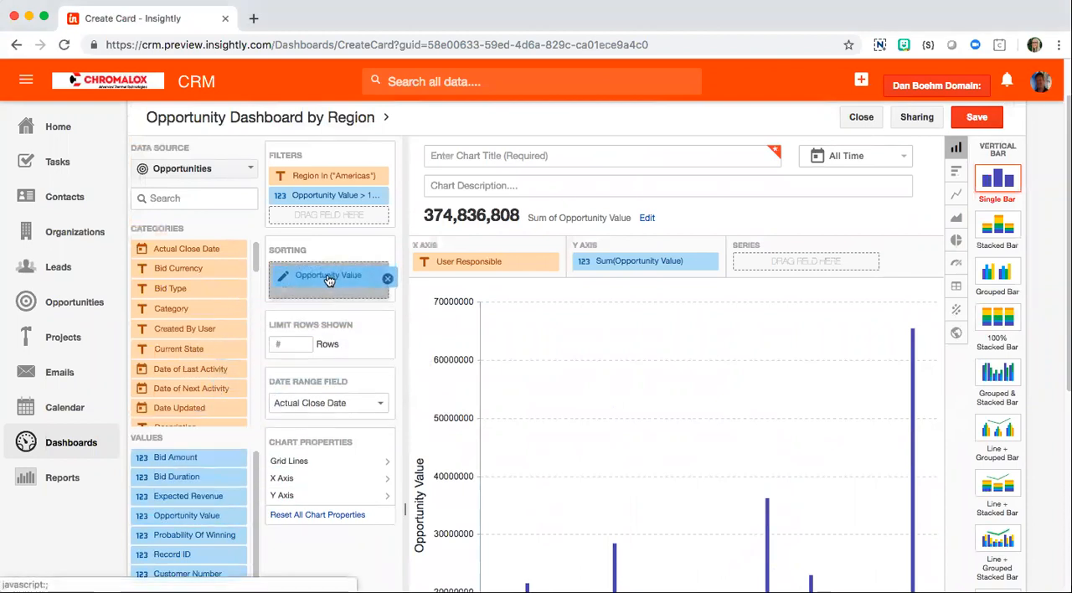
{"action": "left_click", "coordinate": [326, 277]}
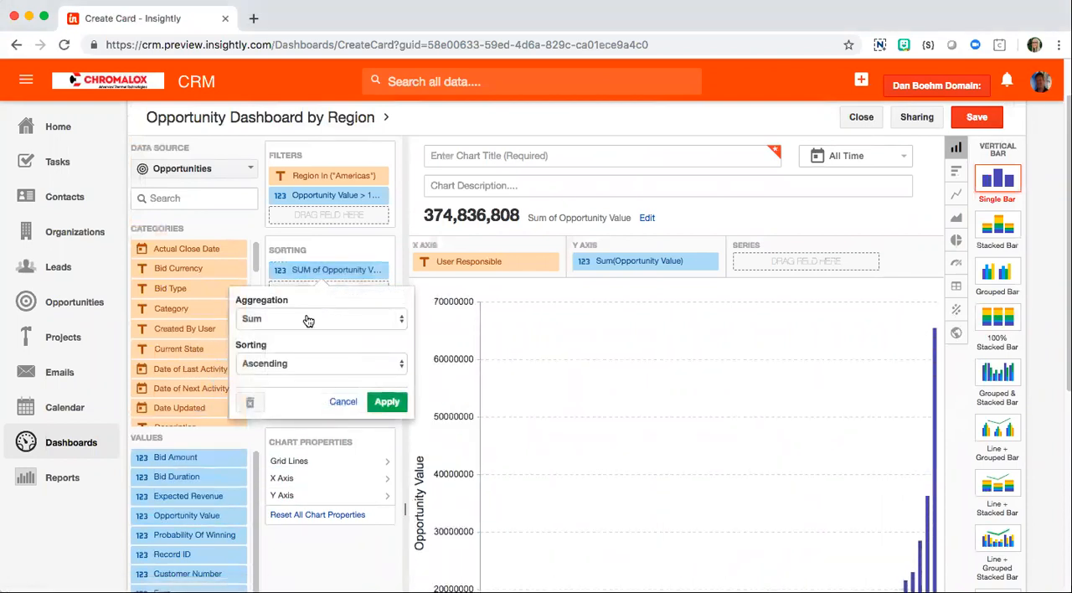
{"action": "left_click", "coordinate": [279, 368]}
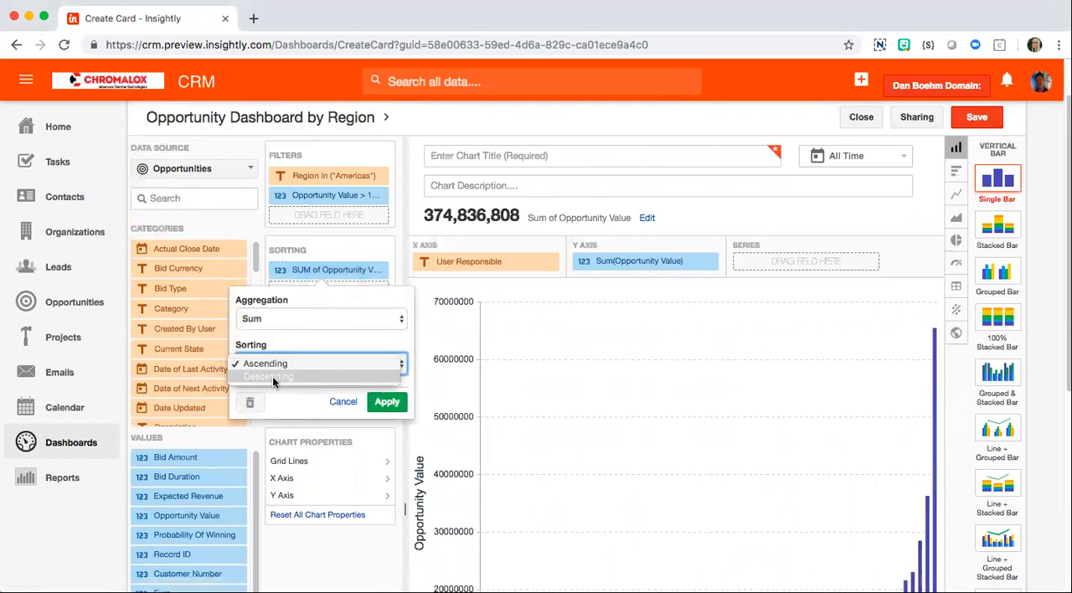
{"action": "left_click", "coordinate": [272, 378]}
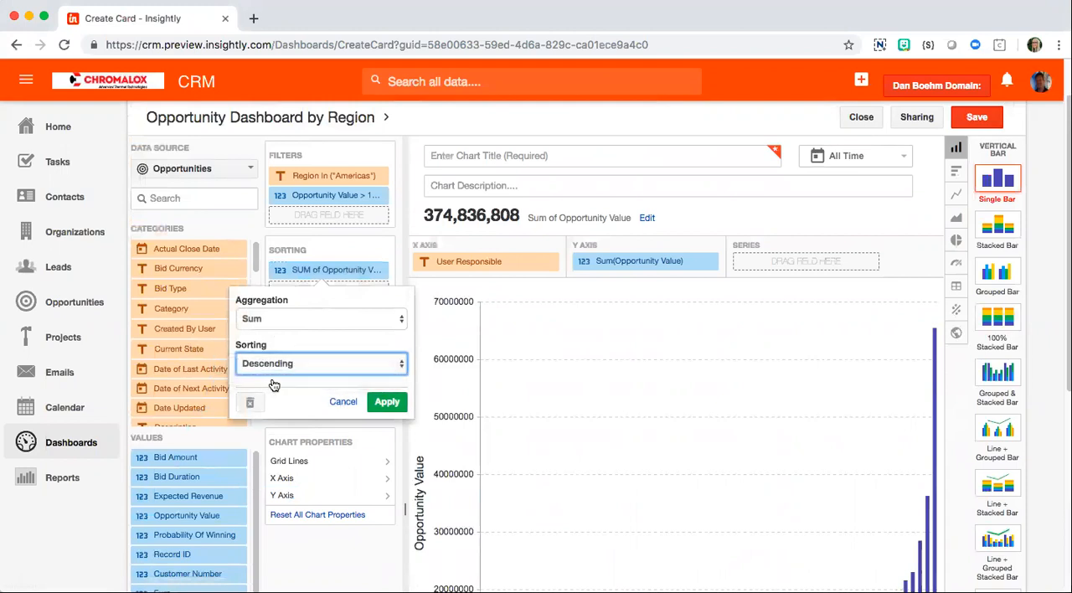
{"action": "left_click", "coordinate": [389, 402]}
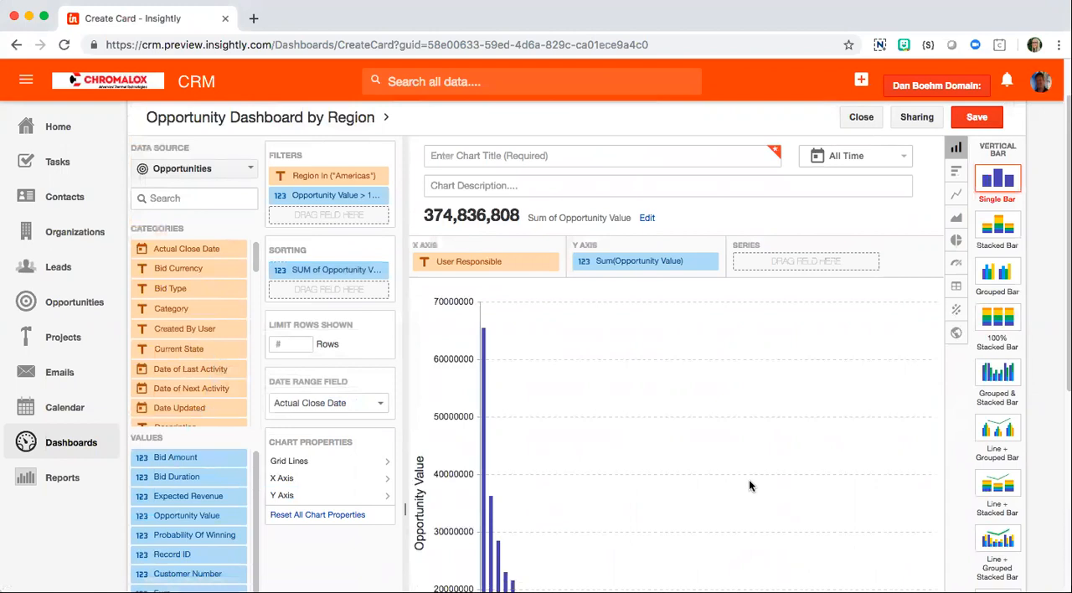
Step: Title the chart "Americas Region Opportunities Over $10K" and save the card
{"action": "scroll", "coordinate": [722, 466], "scroll_direction": "down", "scroll_amount": 5}
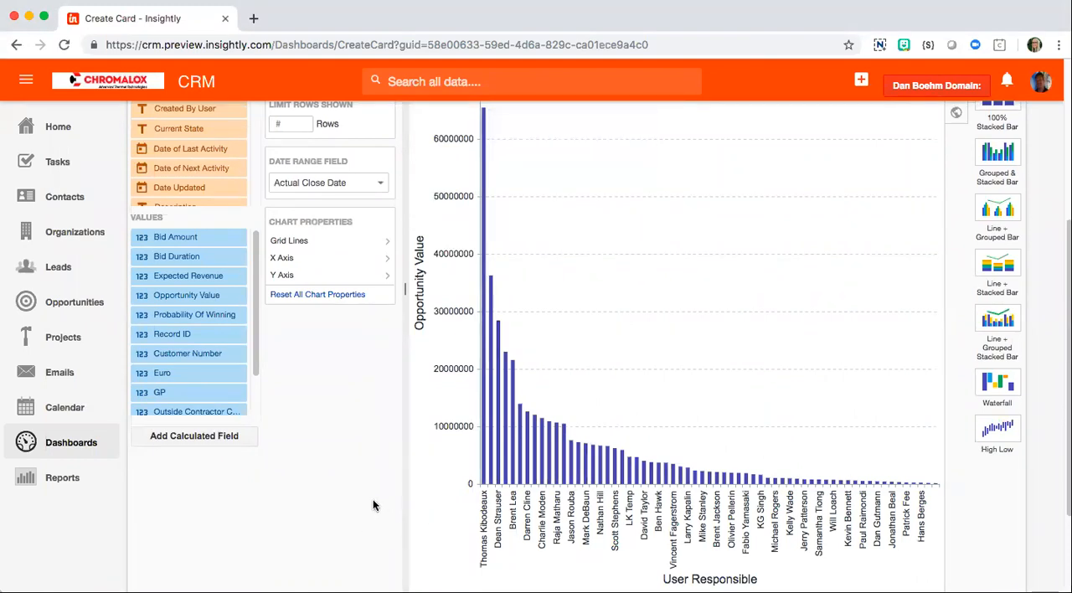
{"action": "scroll", "coordinate": [373, 486], "scroll_direction": "up", "scroll_amount": 5}
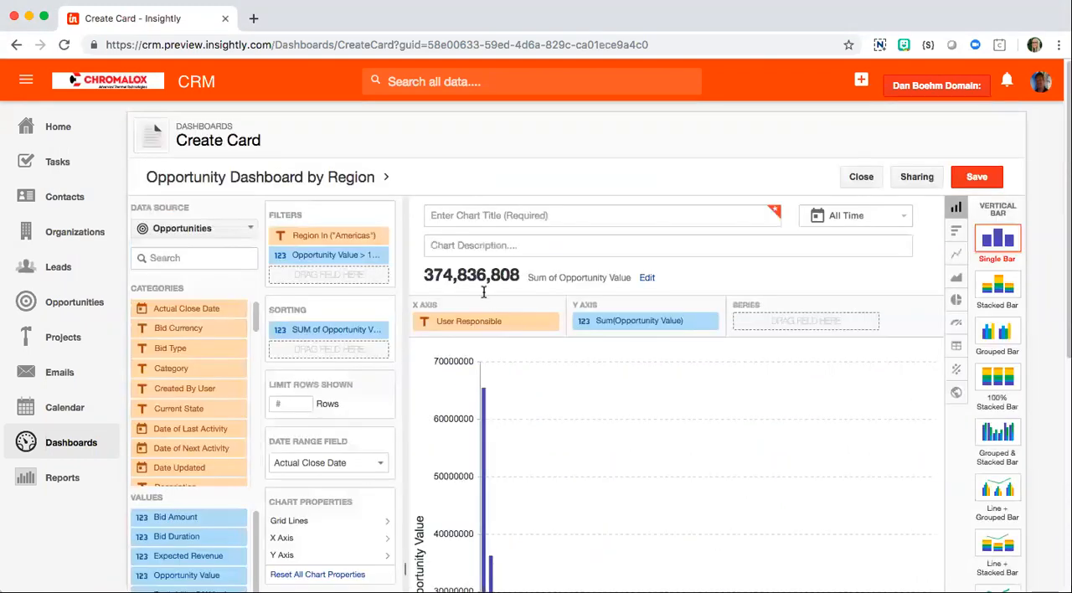
{"action": "left_click", "coordinate": [477, 216]}
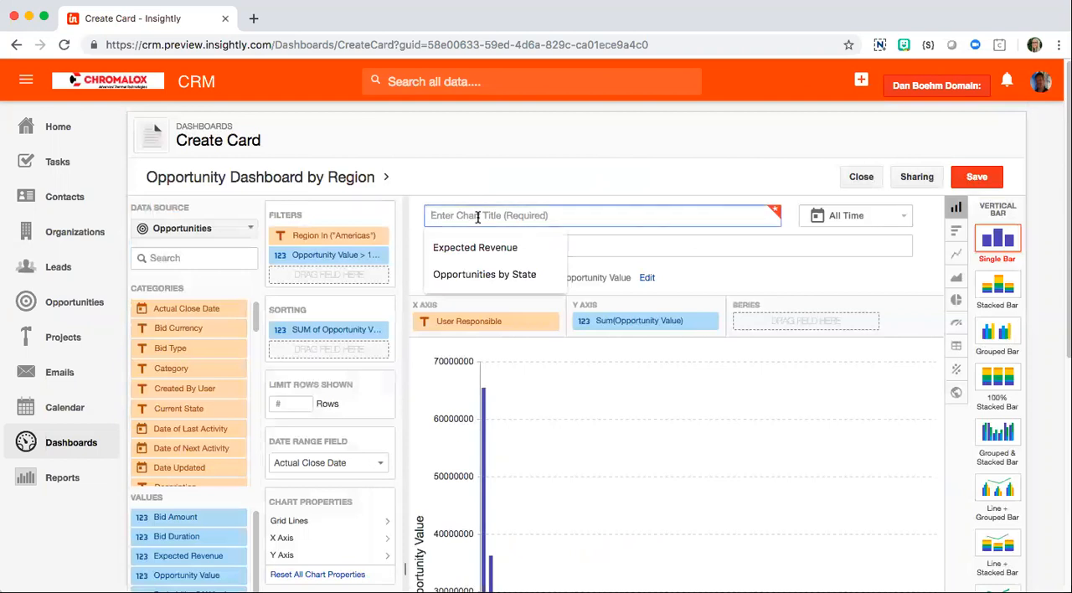
{"action": "type", "text": "Americas Region Opportunity"}
{"action": "key", "text": "BackSpace"}
{"action": "type", "text": "ies Over"}
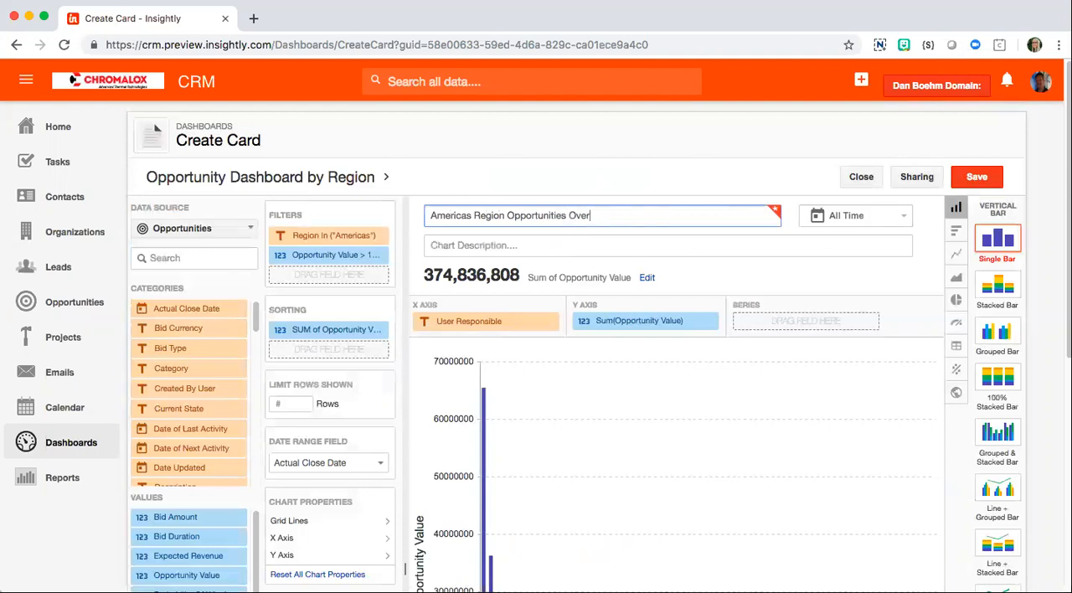
{"action": "type", "text": " 10K"}
{"action": "left_click", "coordinate": [592, 215]}
{"action": "type", "text": "$"}
{"action": "left_click", "coordinate": [702, 251]}
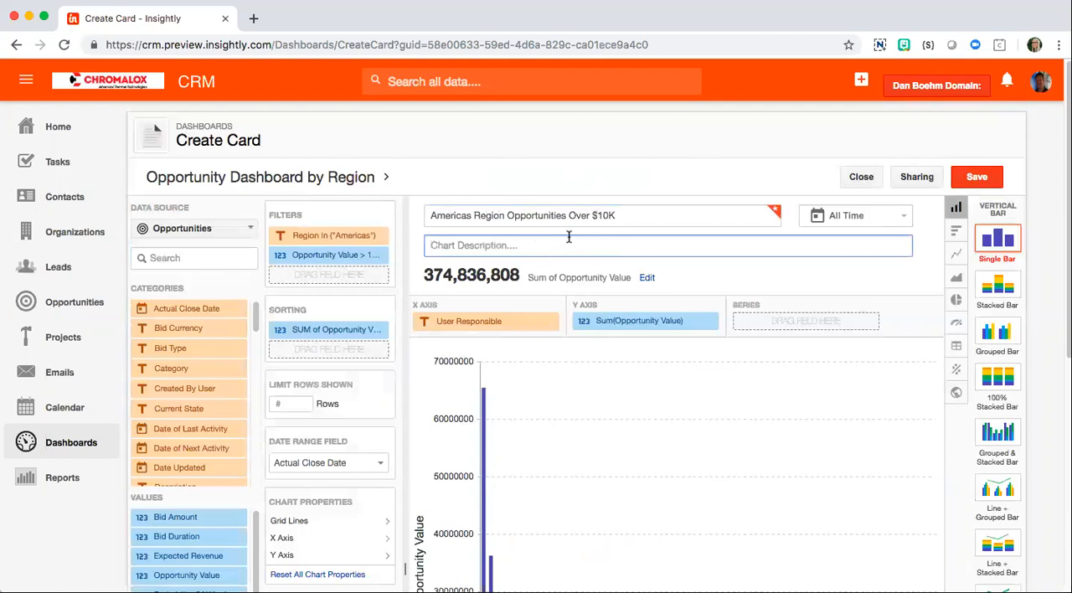
{"action": "left_click", "coordinate": [976, 179]}
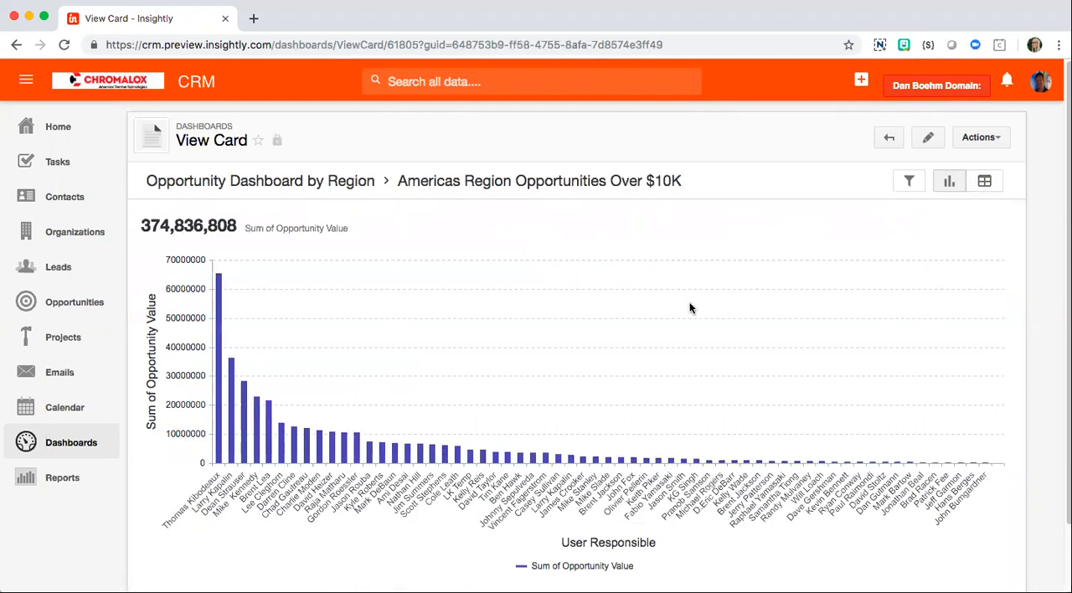
Step: View Opportunity Dashboard by Region from the dashboard list and again as a custom dashboard on the home page
{"action": "left_click", "coordinate": [72, 444]}
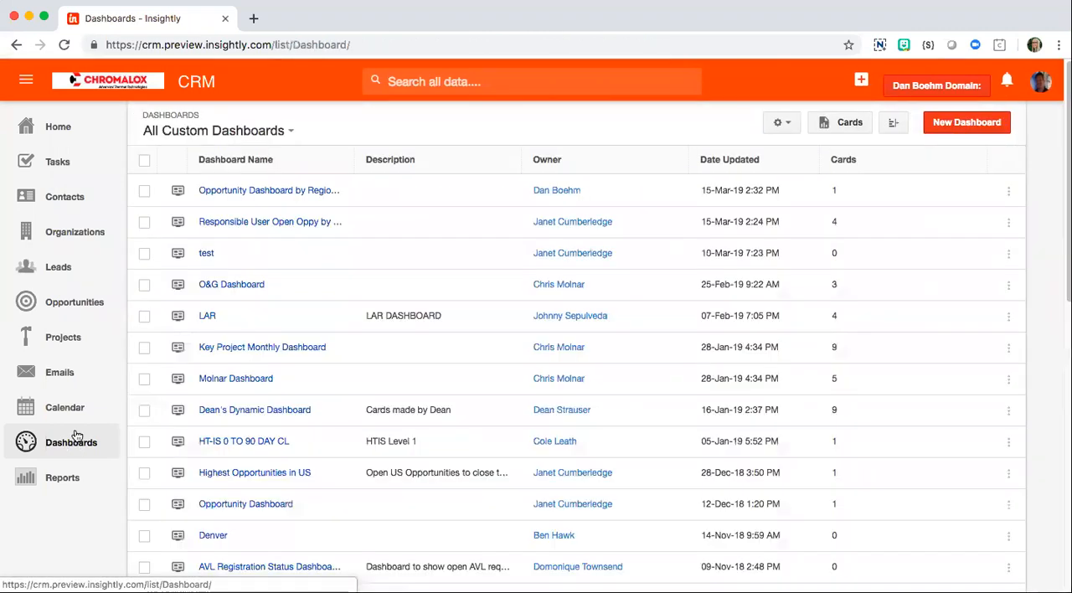
{"action": "left_click", "coordinate": [272, 191]}
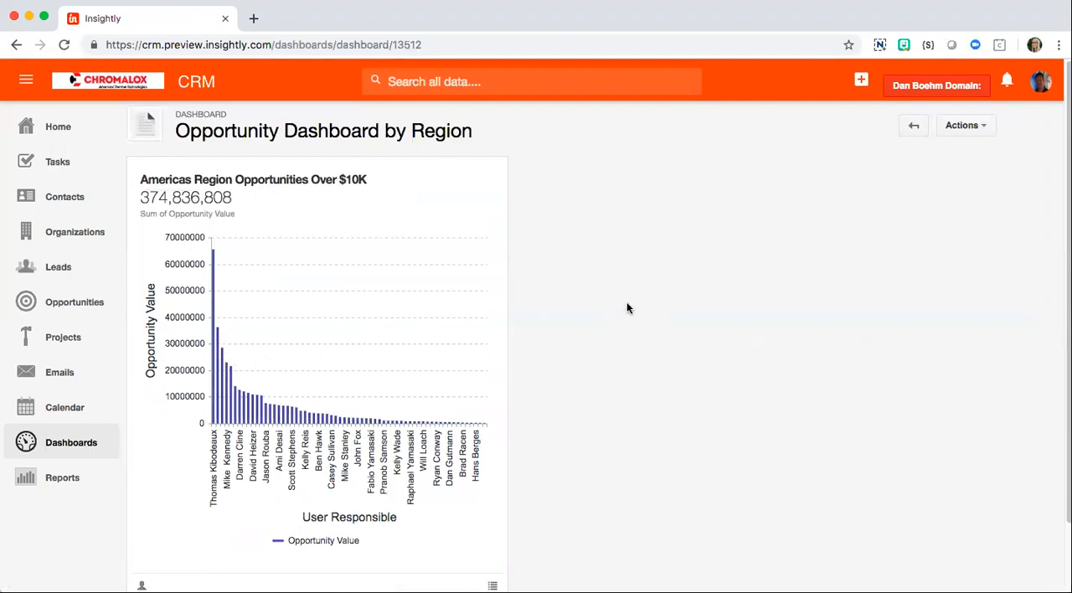
{"action": "left_click", "coordinate": [54, 129]}
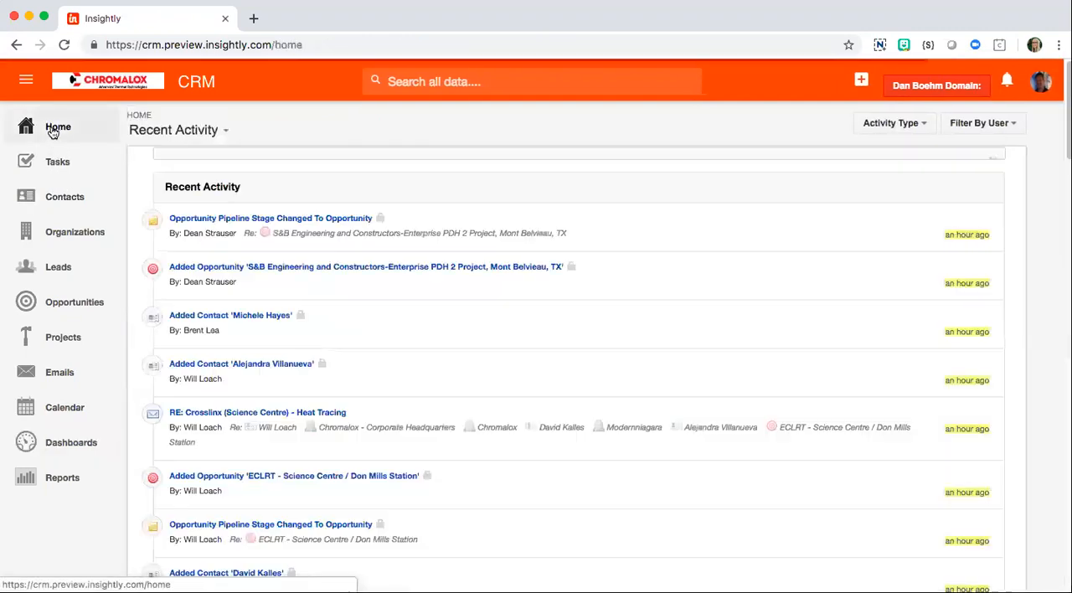
{"action": "left_click", "coordinate": [173, 132]}
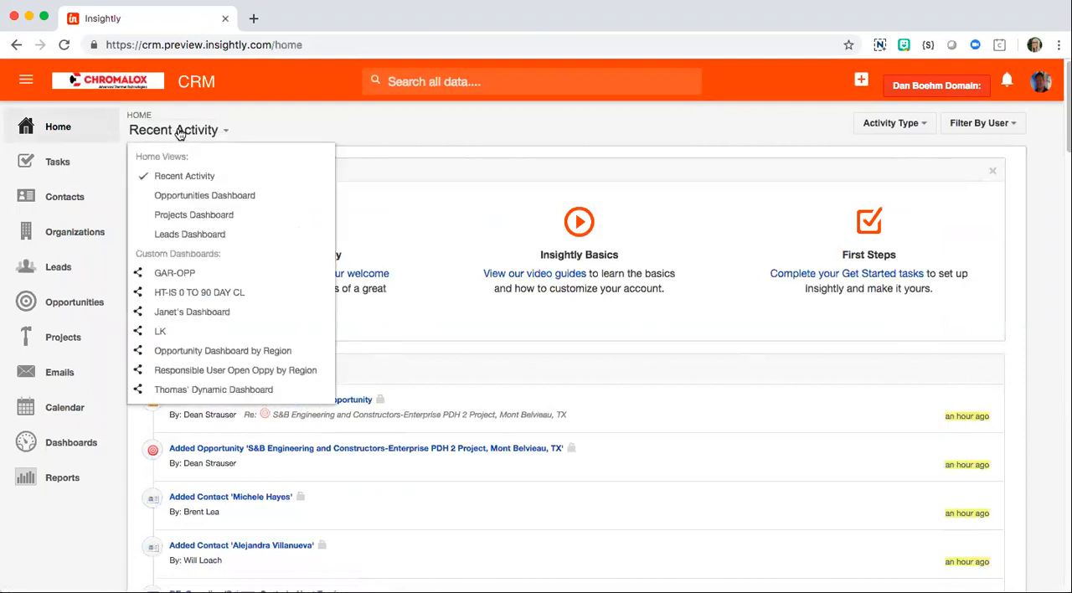
{"action": "left_click", "coordinate": [257, 353]}
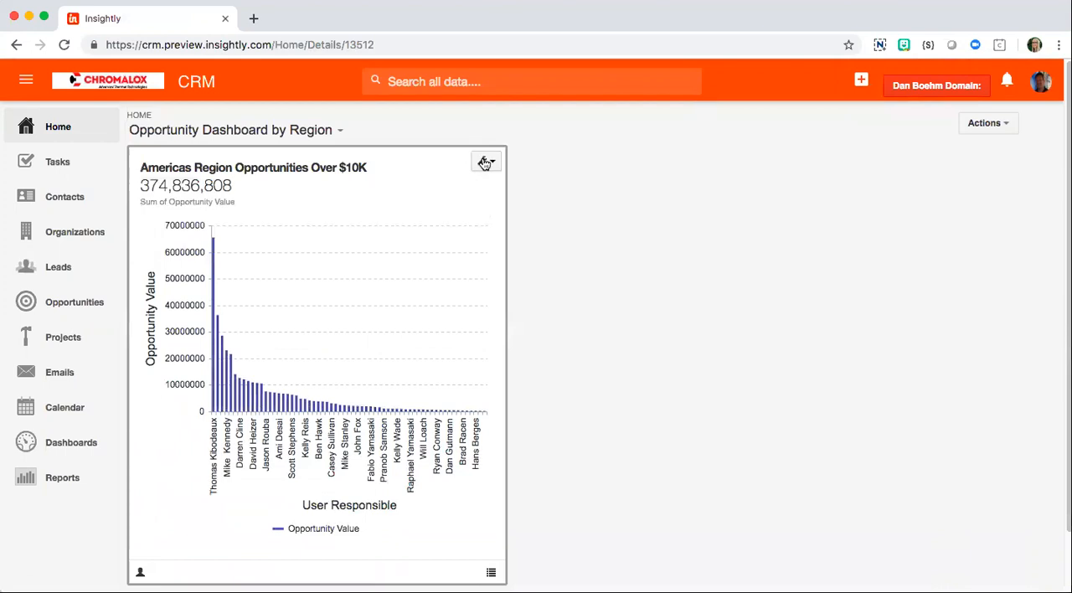
Step: Resize the Americas Region Opportunities card to medium, to small, and back to large
{"action": "left_click", "coordinate": [485, 162]}
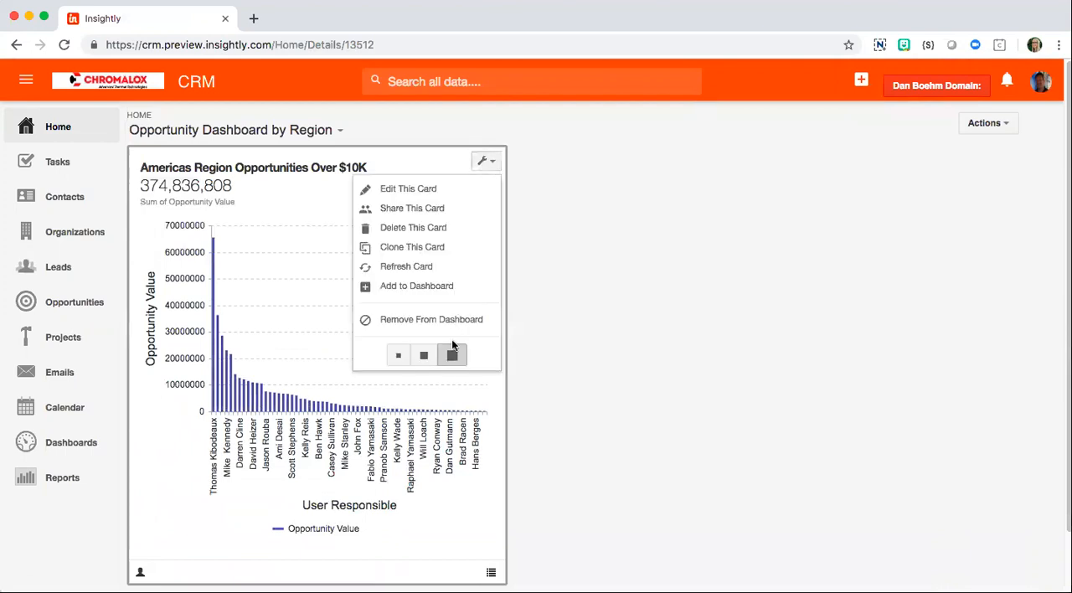
{"action": "left_click", "coordinate": [424, 356]}
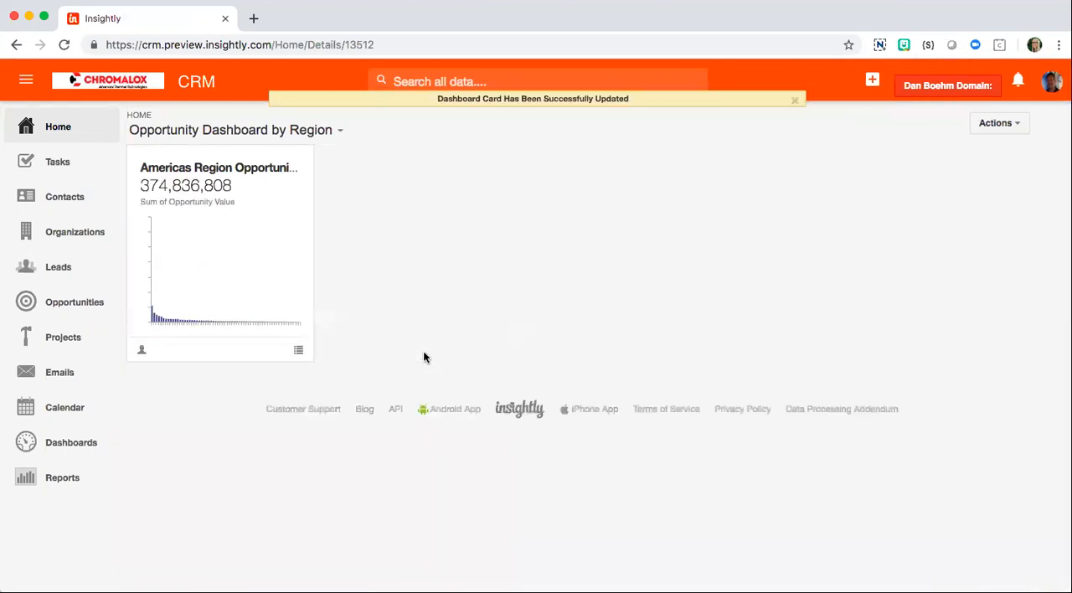
{"action": "left_click", "coordinate": [295, 162]}
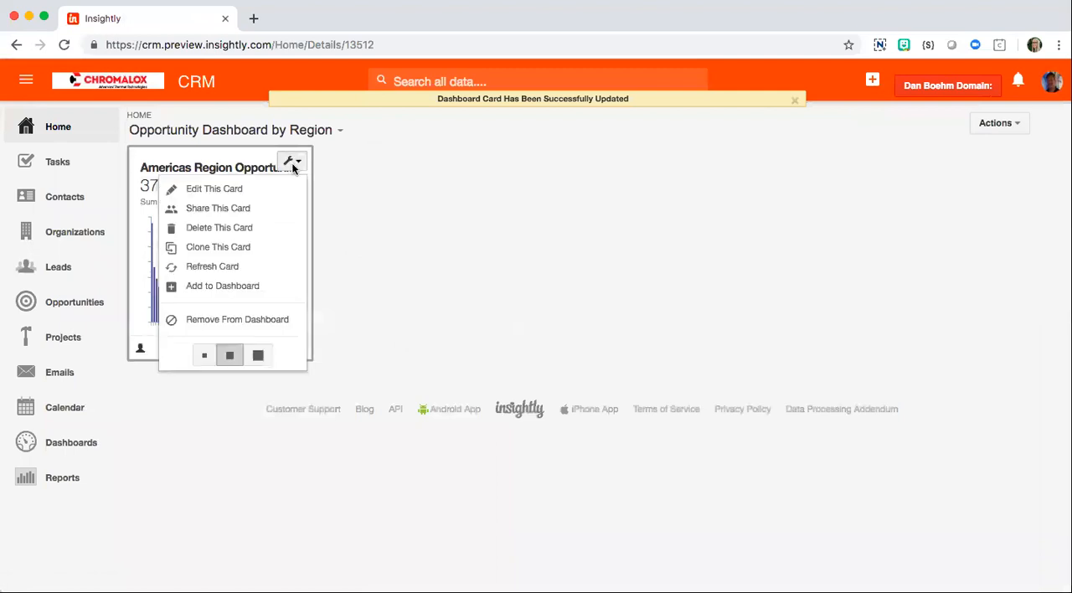
{"action": "left_click", "coordinate": [201, 359]}
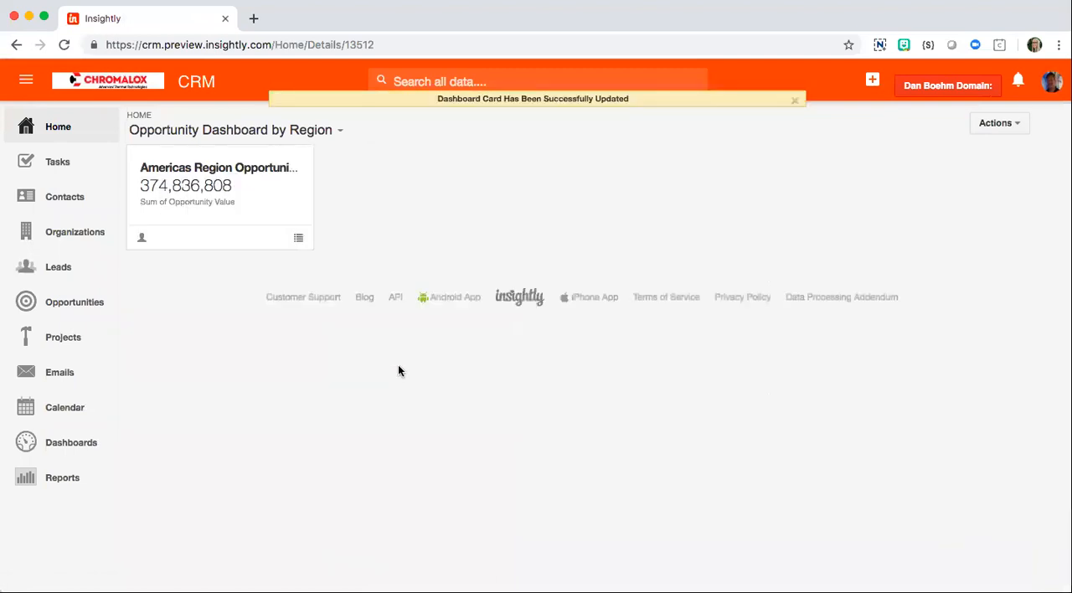
{"action": "left_click", "coordinate": [291, 161]}
{"action": "left_click", "coordinate": [258, 356]}
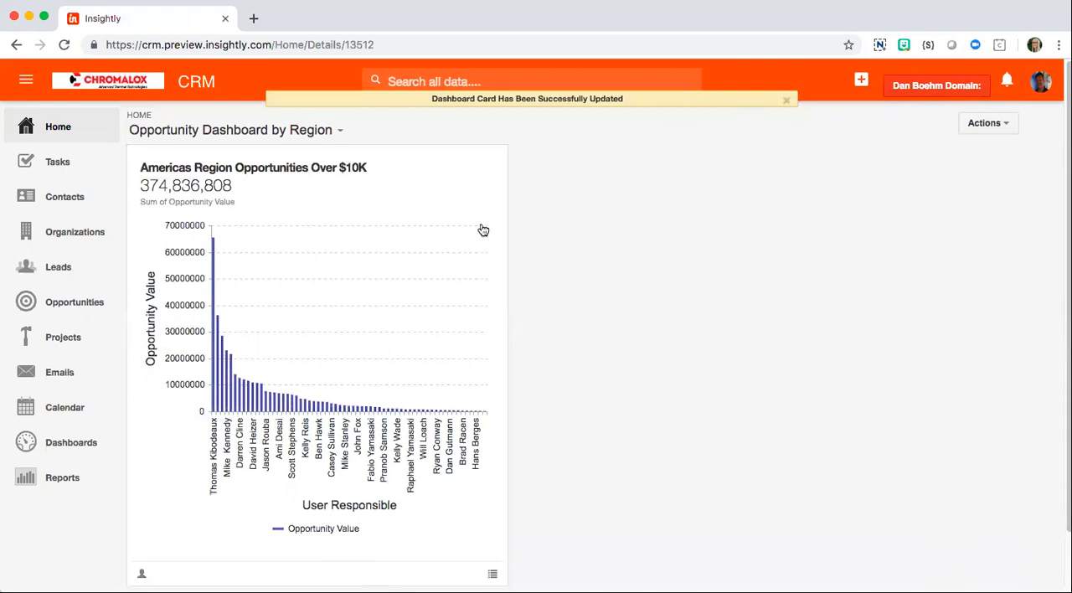
{"action": "left_click", "coordinate": [483, 164]}
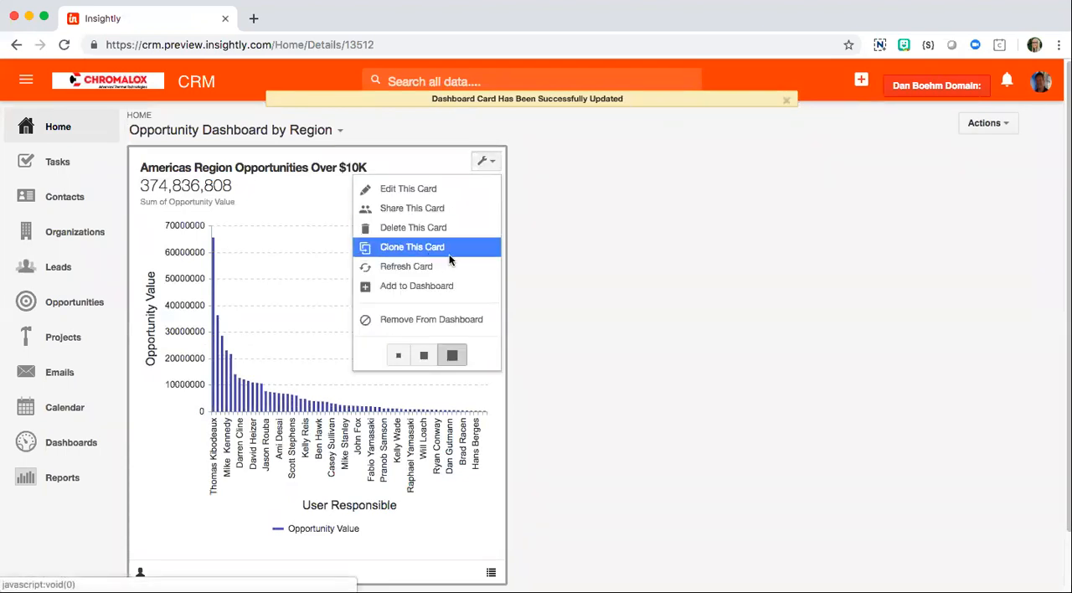
{"action": "left_click", "coordinate": [496, 247]}
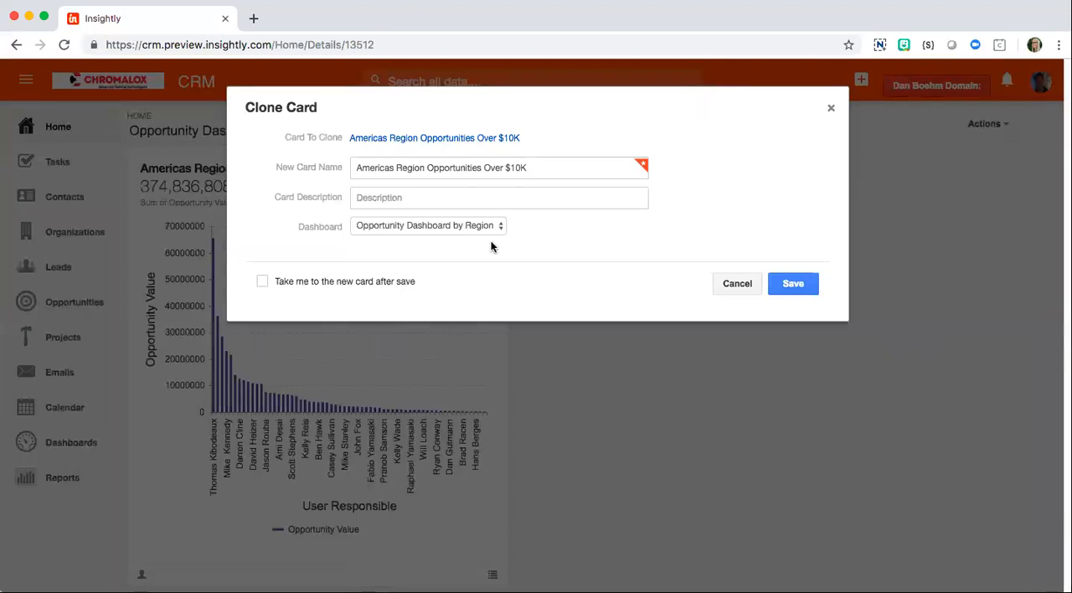
{"action": "left_click", "coordinate": [562, 164]}
{"action": "left_click_drag", "start_coordinate": [395, 167], "coordinate": [314, 161]}
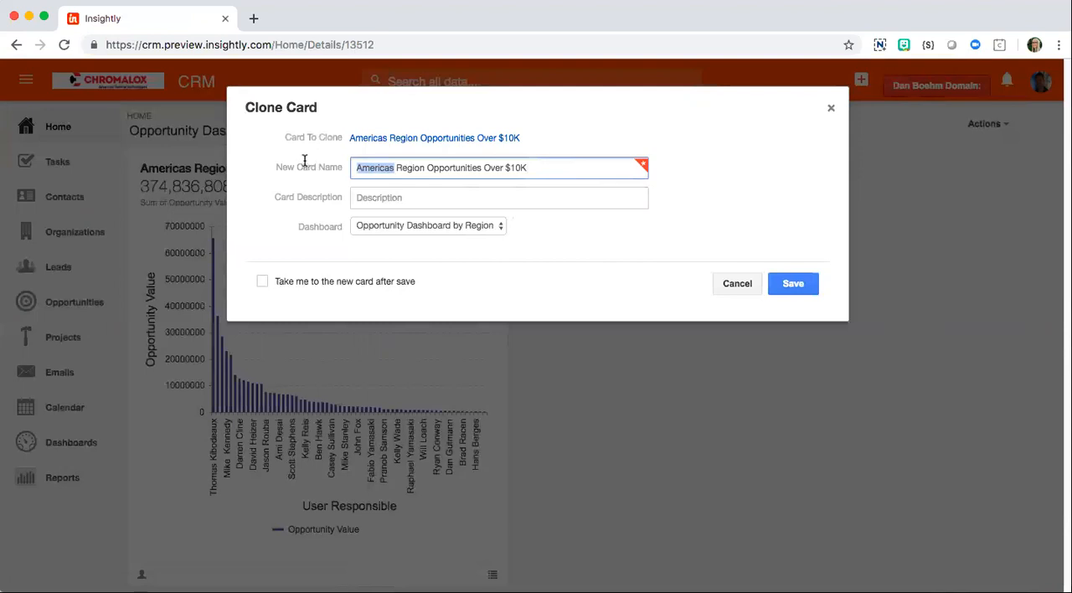
{"action": "type", "text": "EU"}
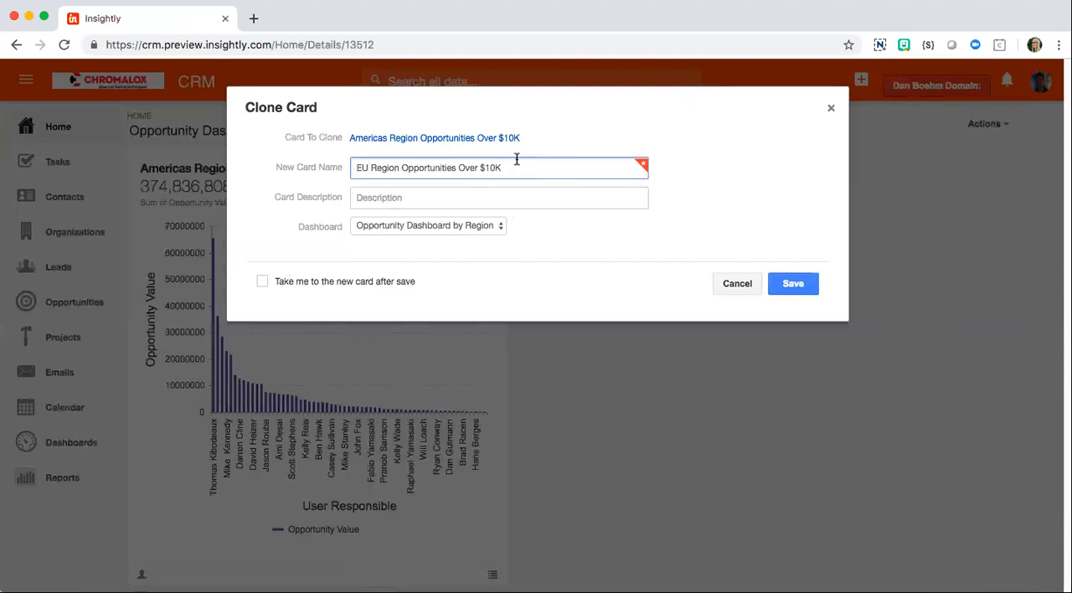
{"action": "left_click", "coordinate": [261, 283]}
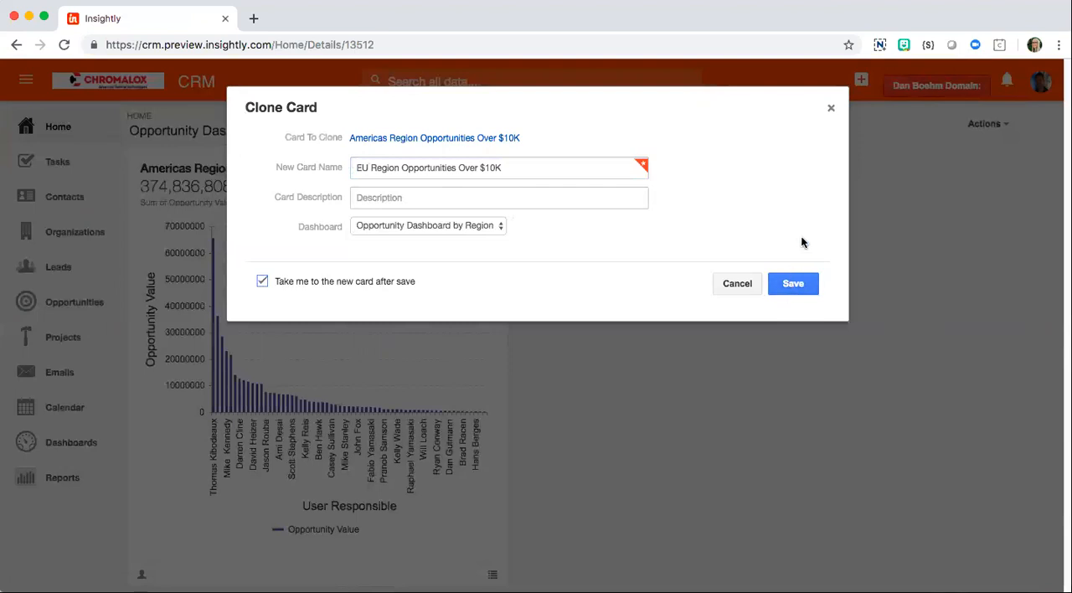
{"action": "left_click", "coordinate": [830, 109]}
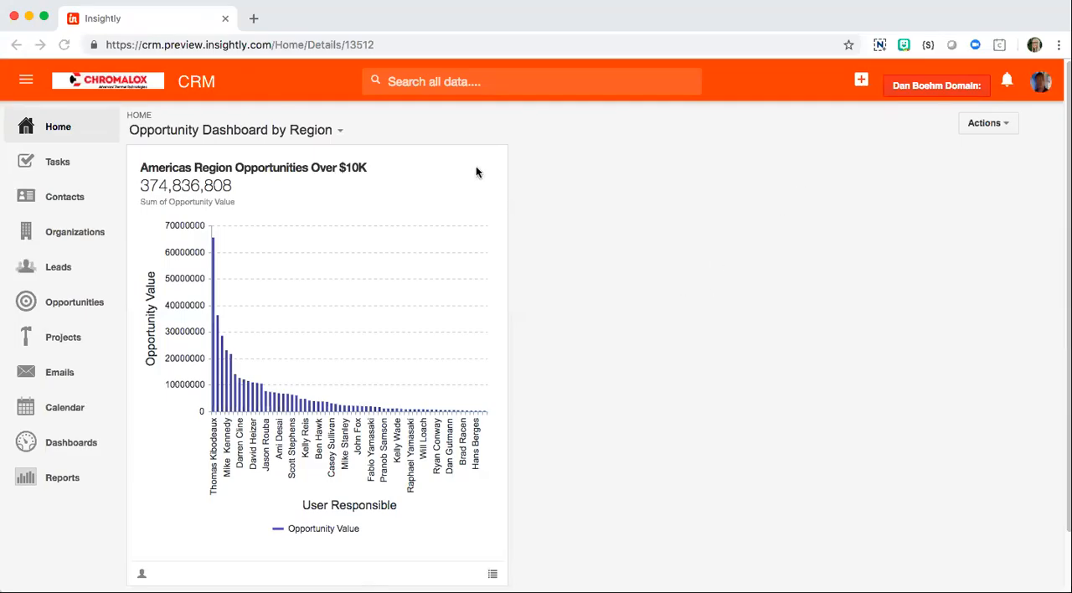
Step: Open the Americas Region Opportunities card for editing and filter it by Current State to include only OPEN
{"action": "mouse_move", "coordinate": [485, 165]}
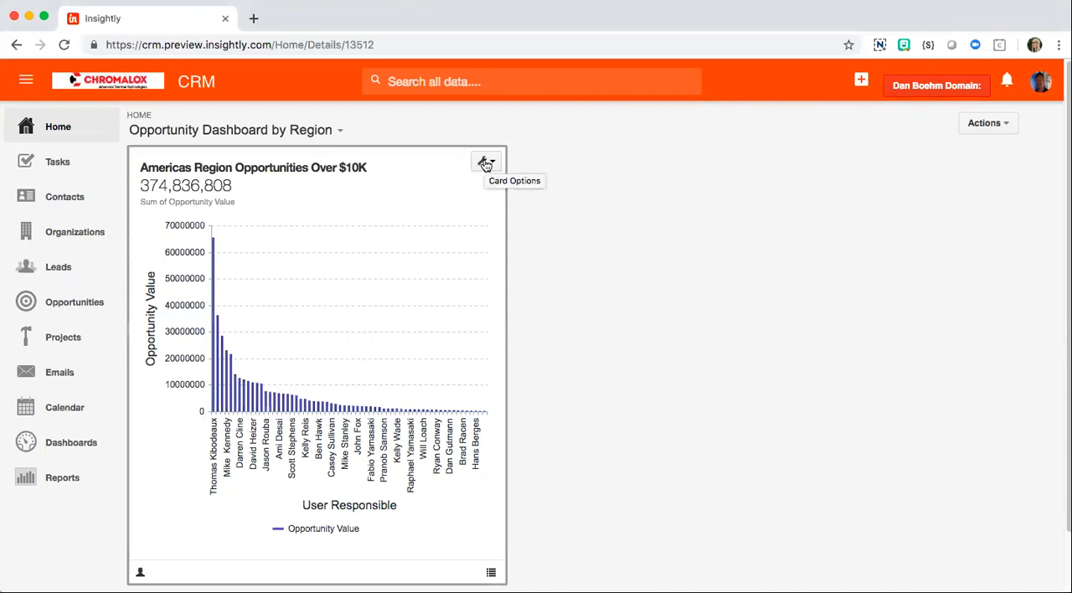
{"action": "left_click", "coordinate": [487, 165]}
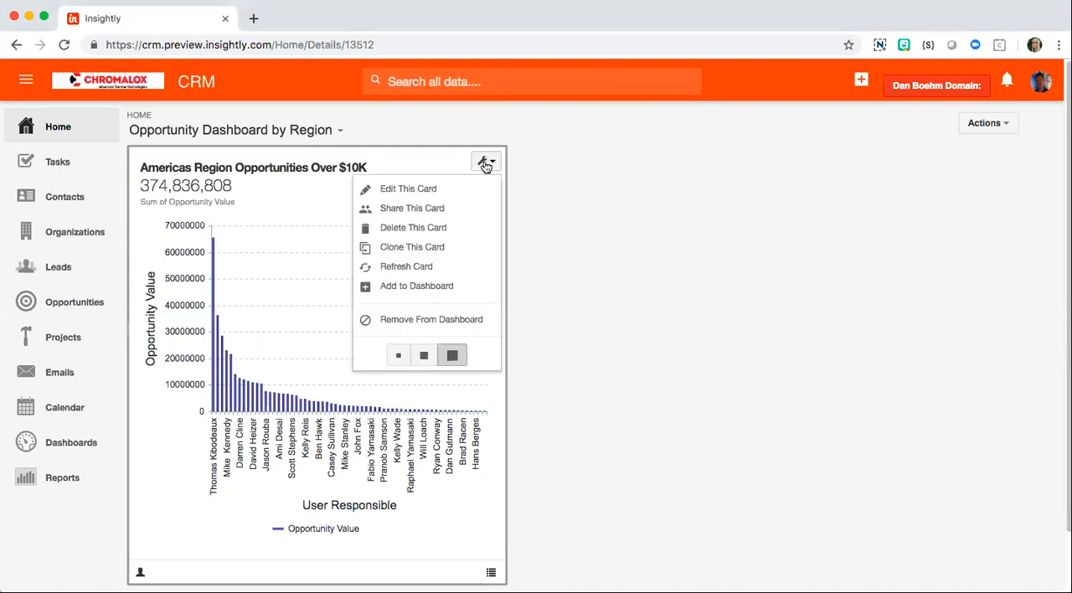
{"action": "left_click", "coordinate": [411, 189]}
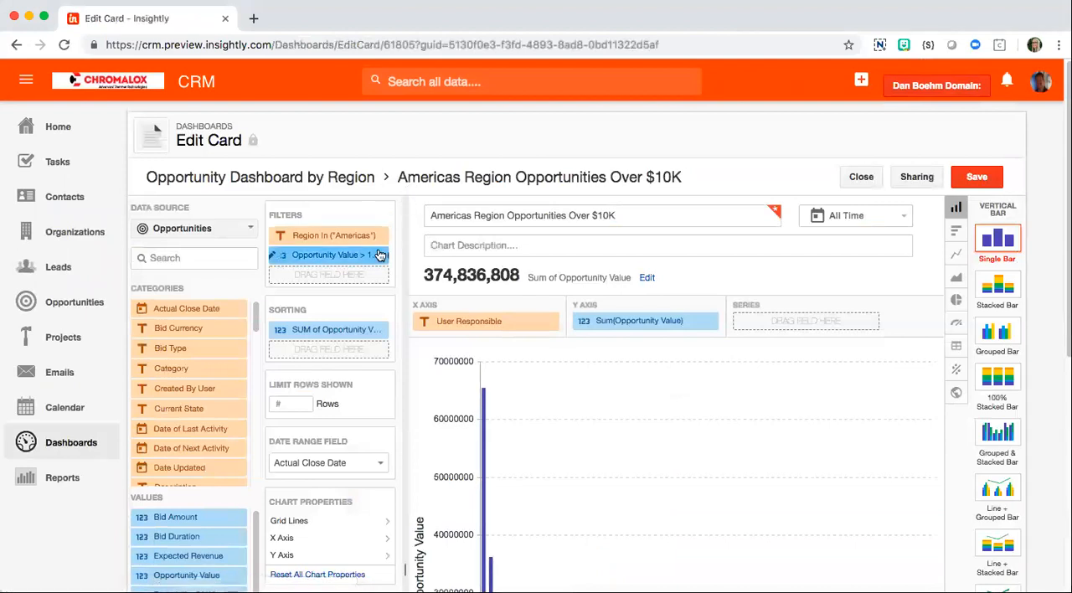
{"action": "left_click_drag", "start_coordinate": [153, 415], "coordinate": [308, 290]}
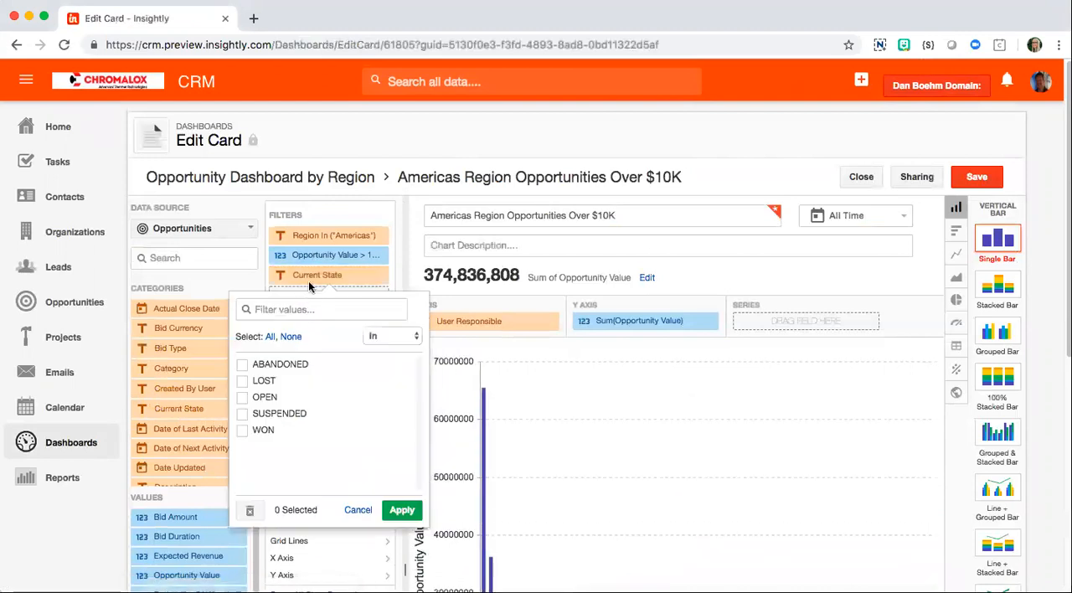
{"action": "left_click", "coordinate": [242, 397]}
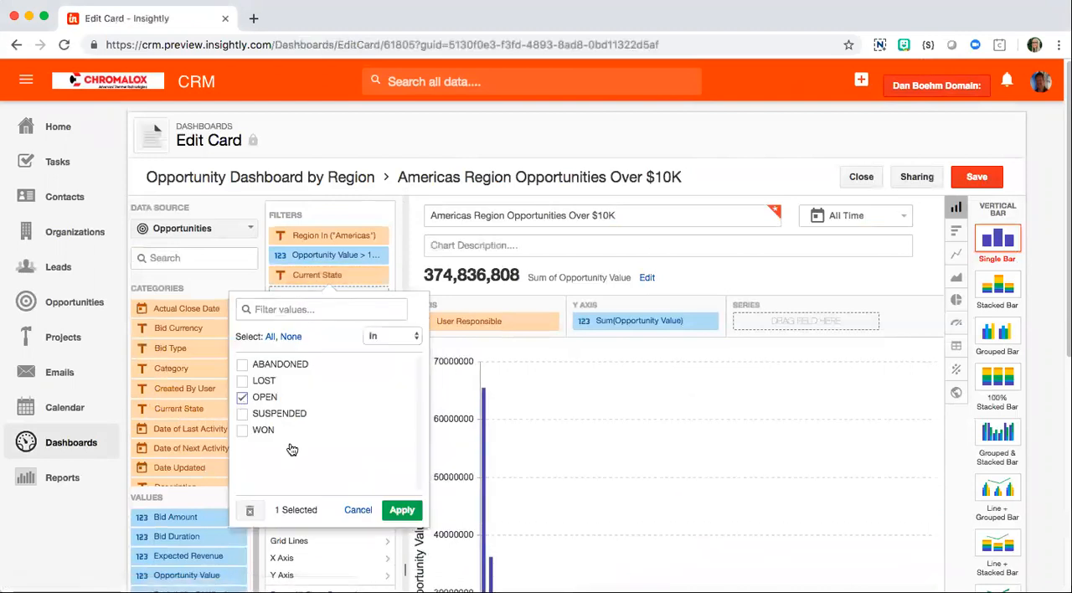
{"action": "left_click", "coordinate": [402, 514]}
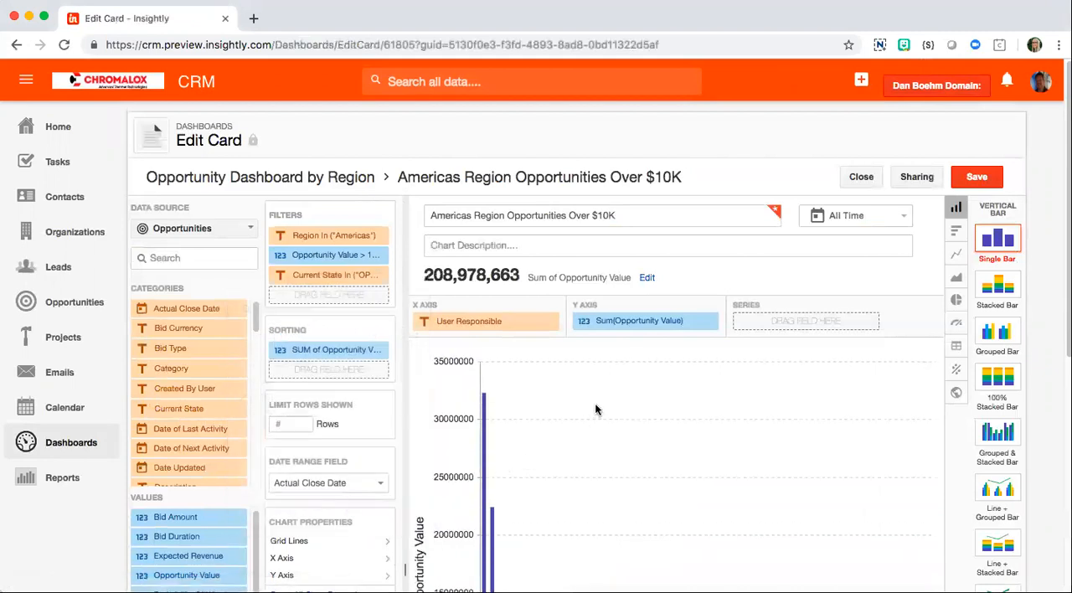
Step: Limit the rows shown in the chart to 10 and look over the resulting bars
{"action": "scroll", "coordinate": [617, 393], "scroll_direction": "down", "scroll_amount": 5}
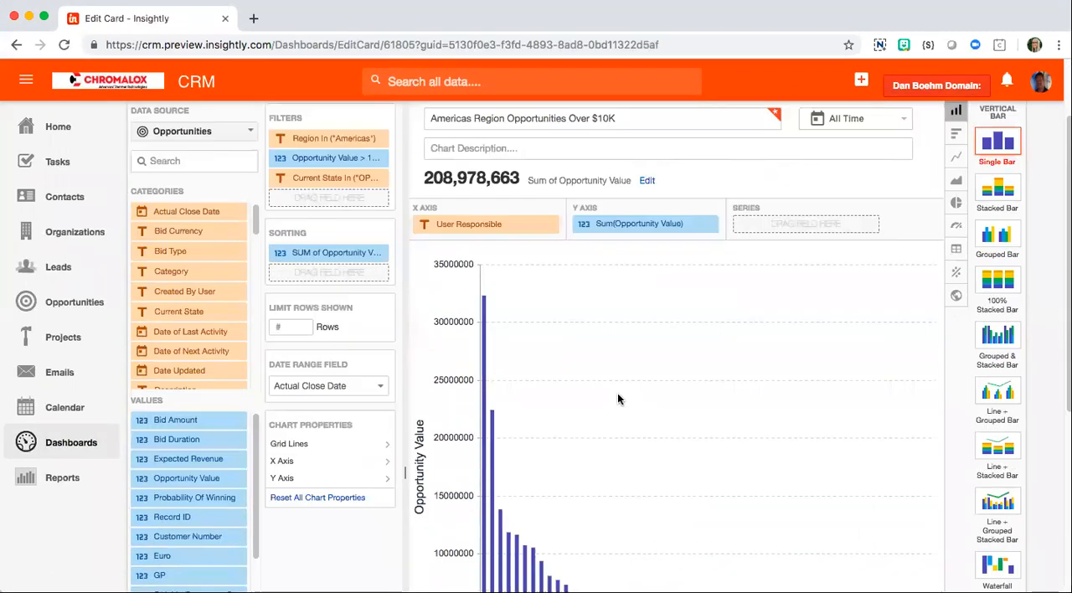
{"action": "scroll", "coordinate": [561, 344], "scroll_direction": "up", "scroll_amount": 4}
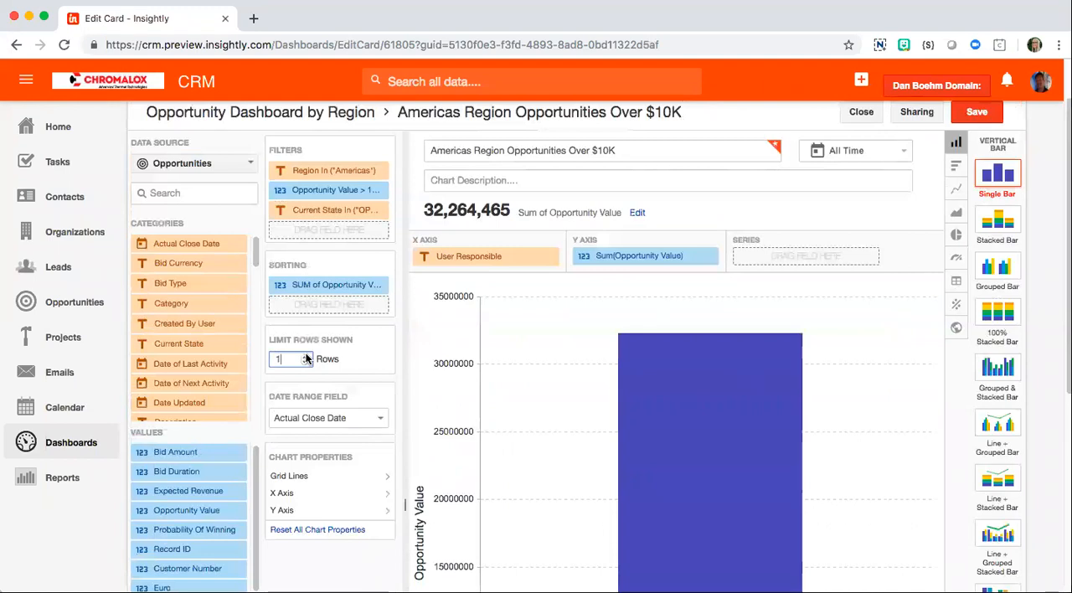
{"action": "key", "text": "BackSpace"}
{"action": "type", "text": "5"}
{"action": "key", "text": "BackSpace"}
{"action": "type", "text": "10"}
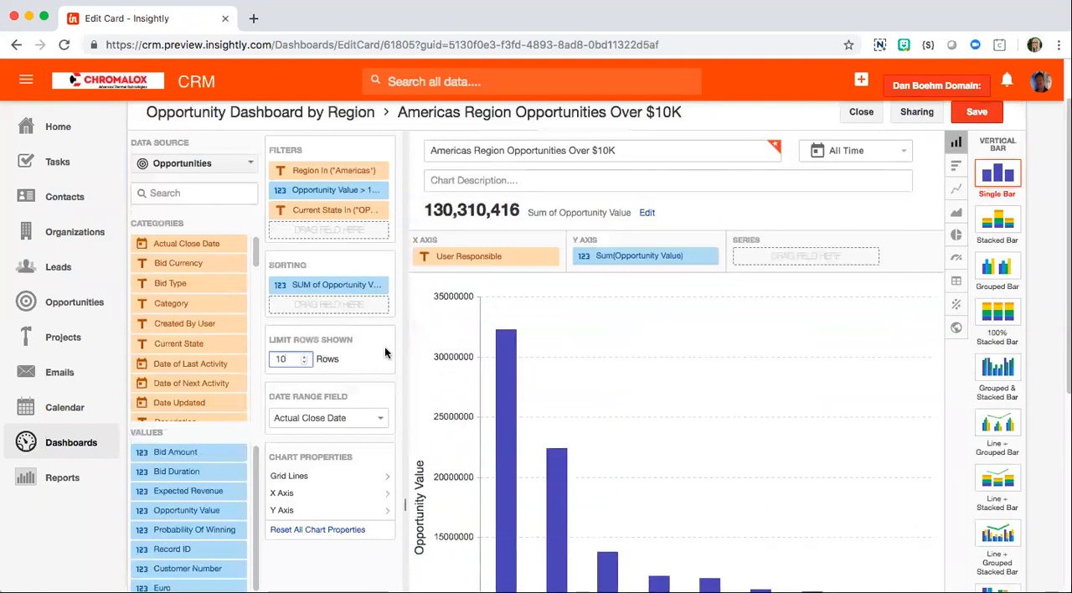
{"action": "scroll", "coordinate": [417, 336], "scroll_direction": "down", "scroll_amount": 3}
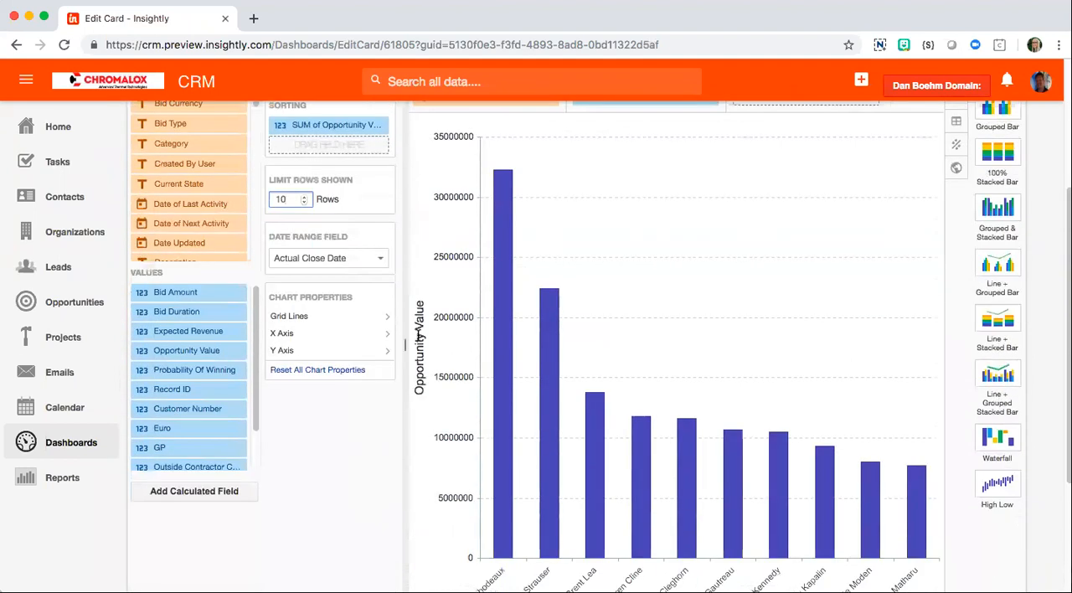
{"action": "scroll", "coordinate": [417, 335], "scroll_direction": "down", "scroll_amount": 2}
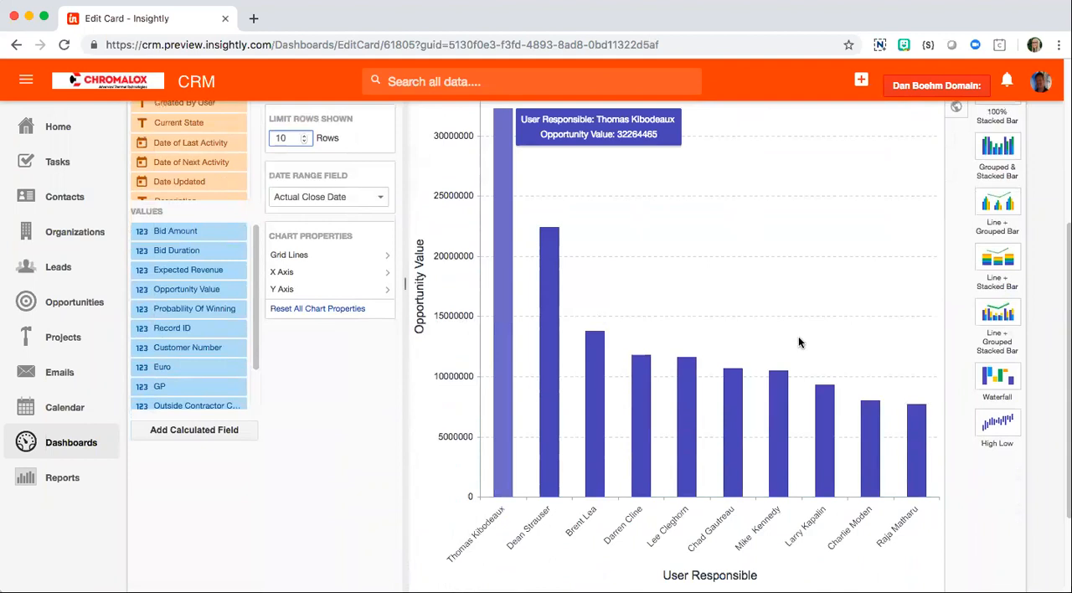
Step: Format the chart's summary number as Currency
{"action": "scroll", "coordinate": [798, 336], "scroll_direction": "up", "scroll_amount": 5}
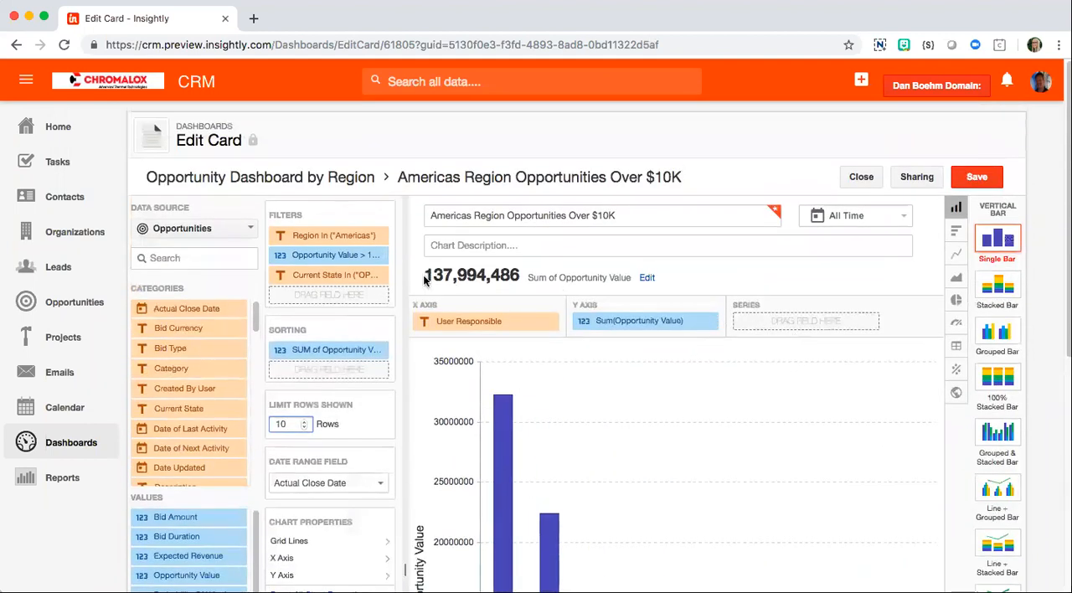
{"action": "left_click_drag", "start_coordinate": [425, 281], "coordinate": [522, 273]}
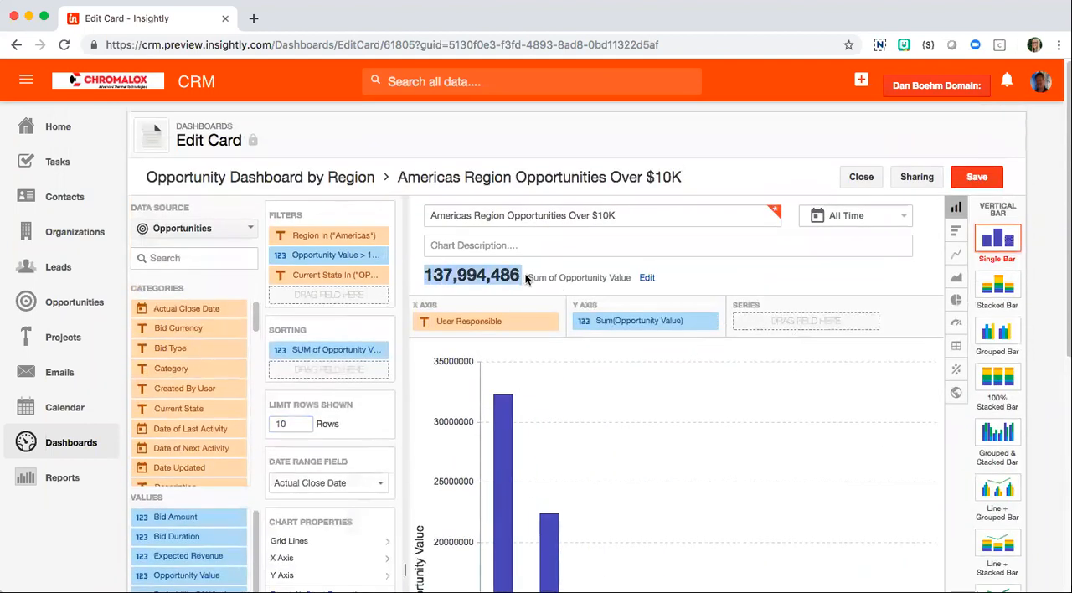
{"action": "left_click", "coordinate": [647, 280]}
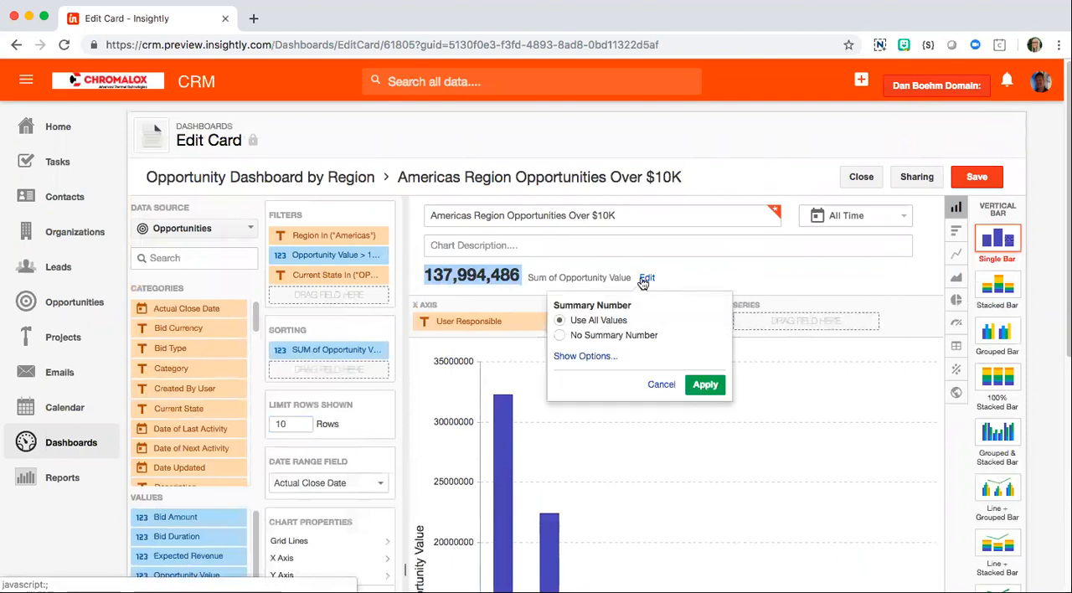
{"action": "left_click", "coordinate": [594, 358]}
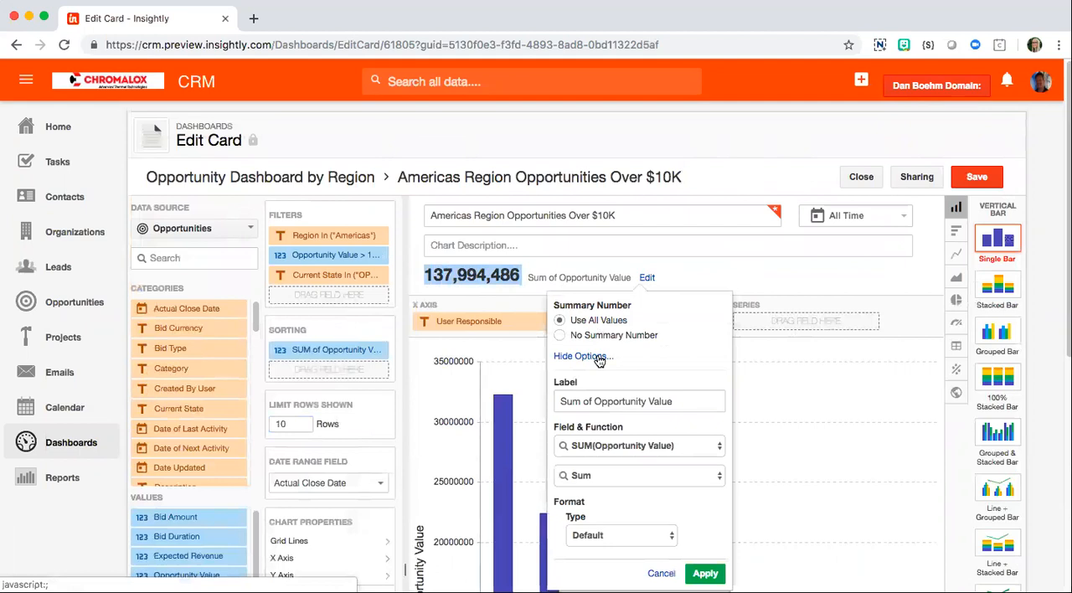
{"action": "scroll", "coordinate": [682, 409], "scroll_direction": "down", "scroll_amount": 2}
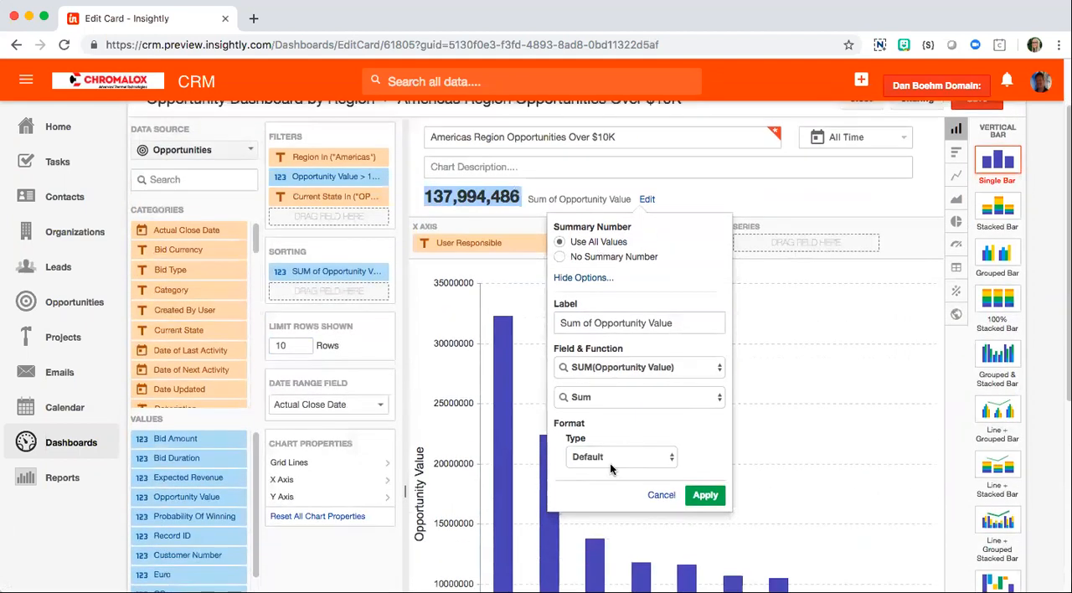
{"action": "left_click", "coordinate": [606, 456]}
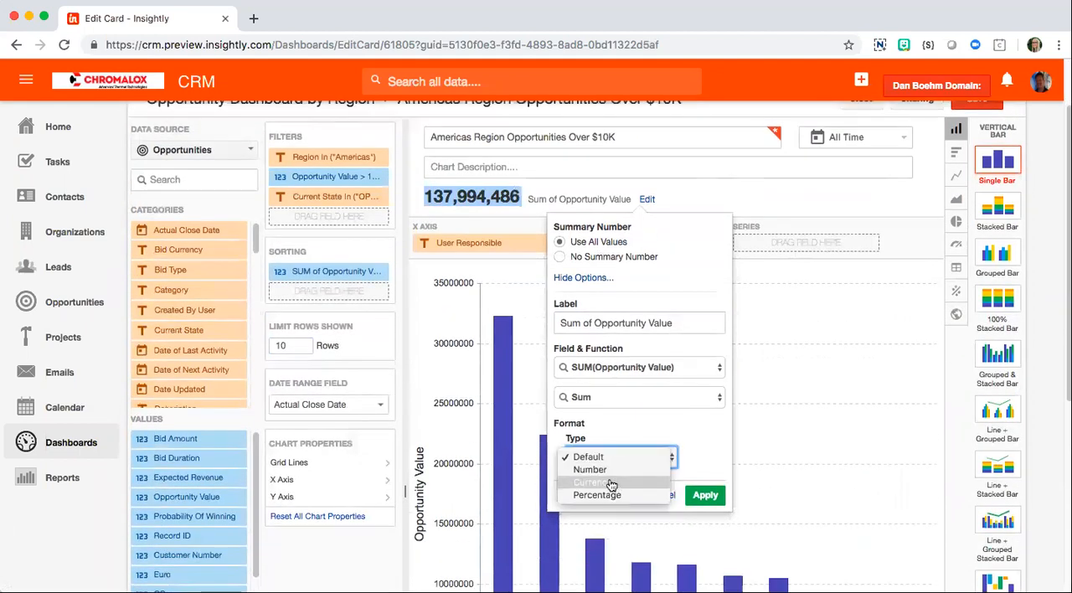
{"action": "left_click", "coordinate": [610, 485]}
{"action": "left_click", "coordinate": [704, 513]}
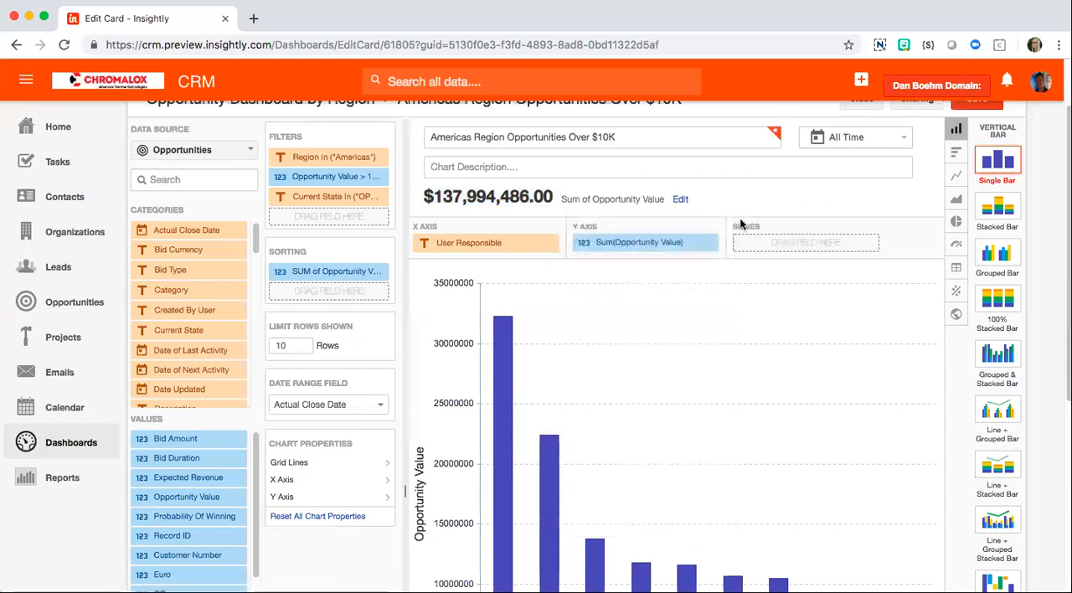
Step: Add "Open" to the start of the chart title so it reads "Open Americas Region Opportunities Over $10K"
{"action": "scroll", "coordinate": [742, 222], "scroll_direction": "up", "scroll_amount": 1}
{"action": "left_click", "coordinate": [428, 147]}
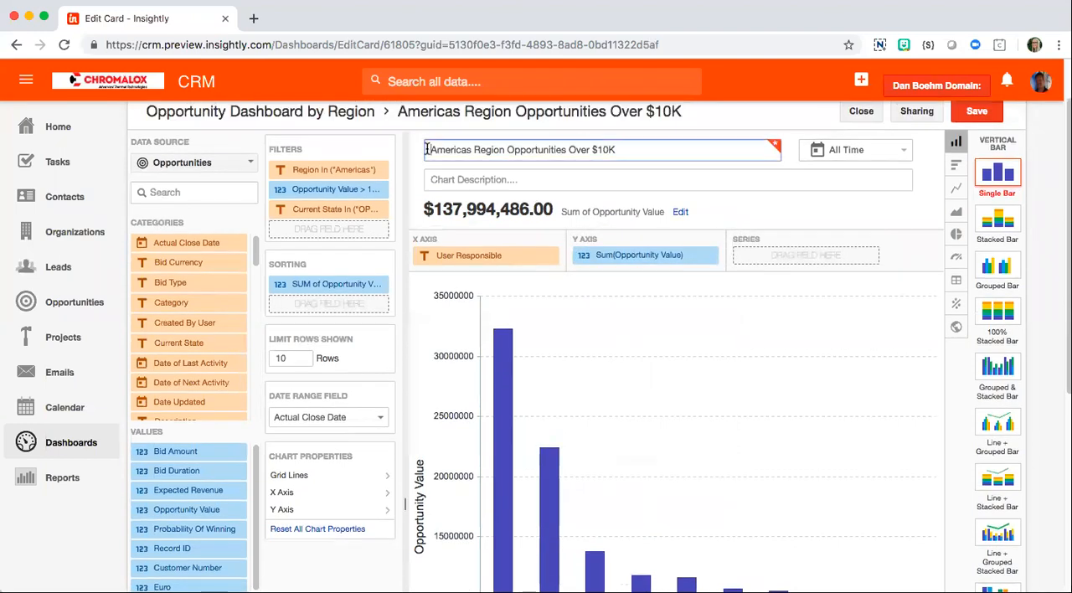
{"action": "type", "text": "Opem"}
{"action": "key", "text": "BackSpace"}
{"action": "key", "text": "BackSpace"}
{"action": "type", "text": "n"}
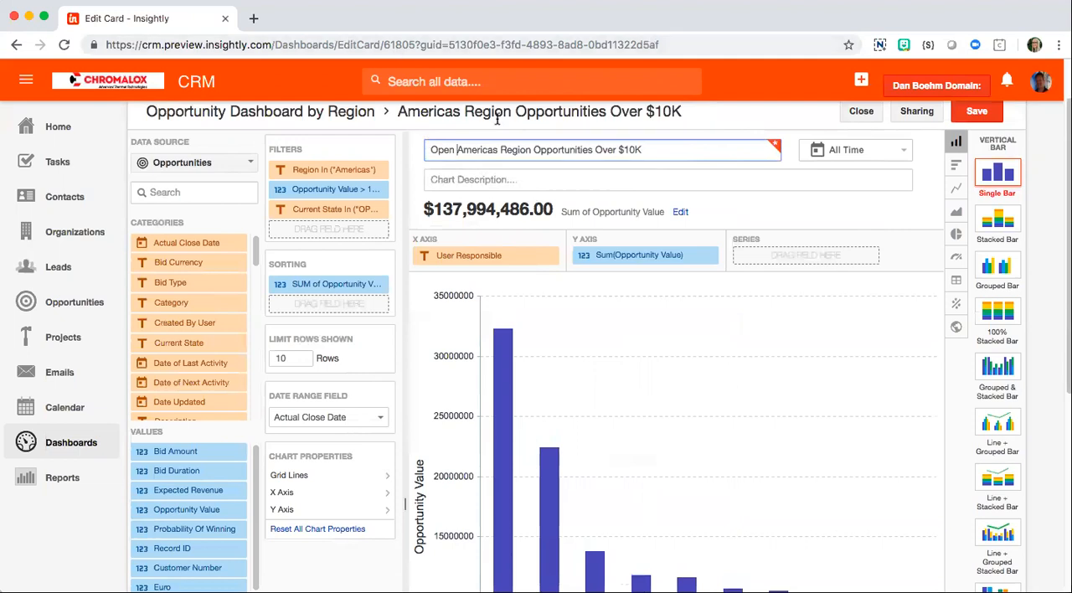
Step: Enter "Top 10 Sales Reps" as the chart description and save the card
{"action": "left_click", "coordinate": [626, 178]}
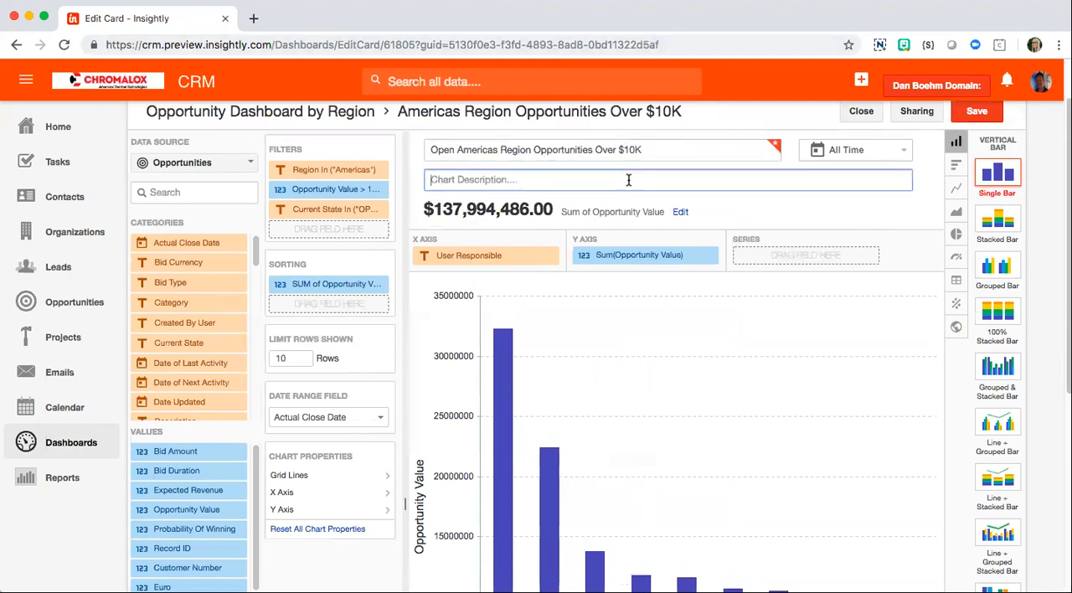
{"action": "type", "text": "Top 10 Sales Reps"}
{"action": "left_click", "coordinate": [976, 111]}
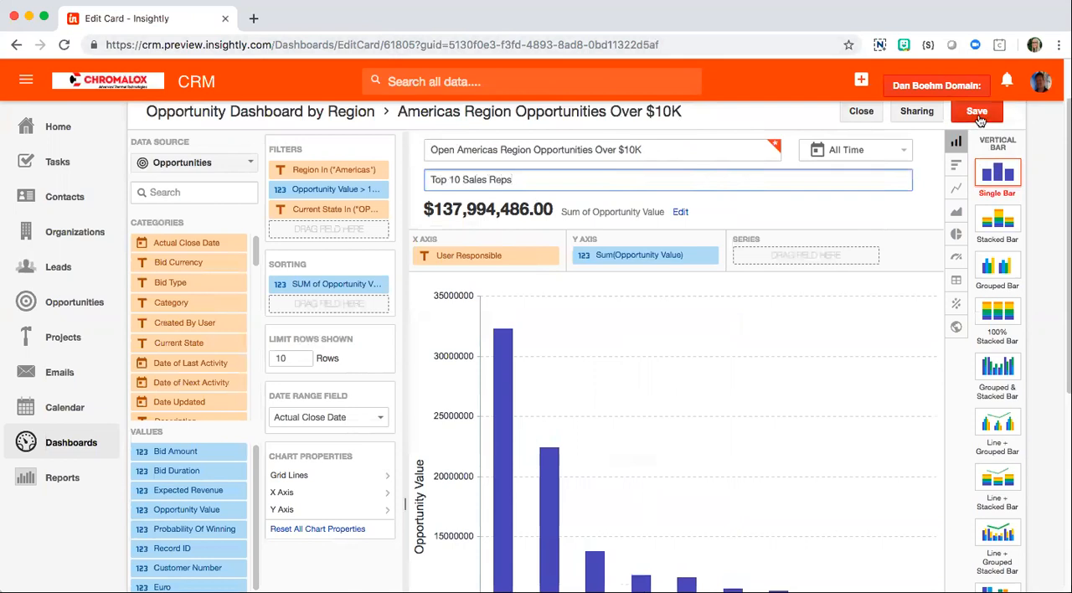